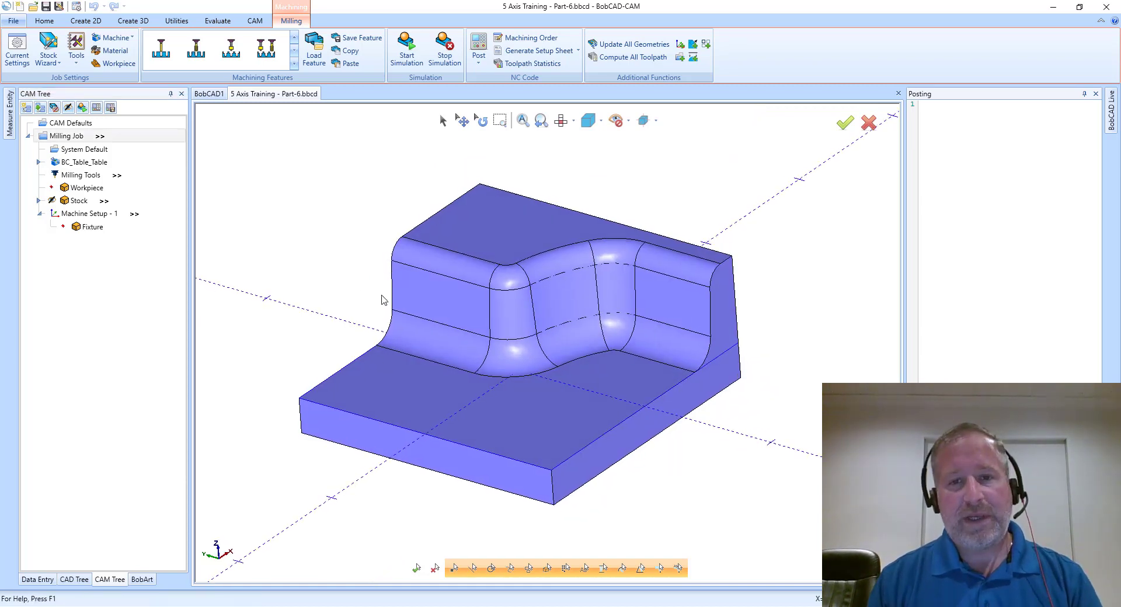
- Start a new Mill Multiaxis operation using the Surface Parallel Cuts pattern
middle_drag(383, 300, 416, 332)
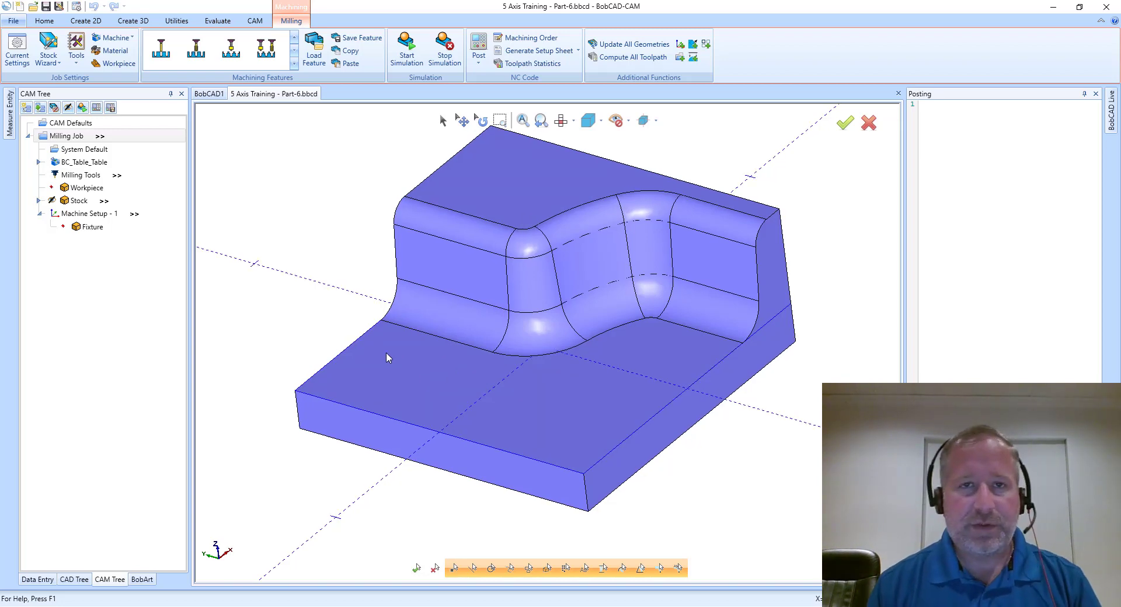
right_click(95, 216)
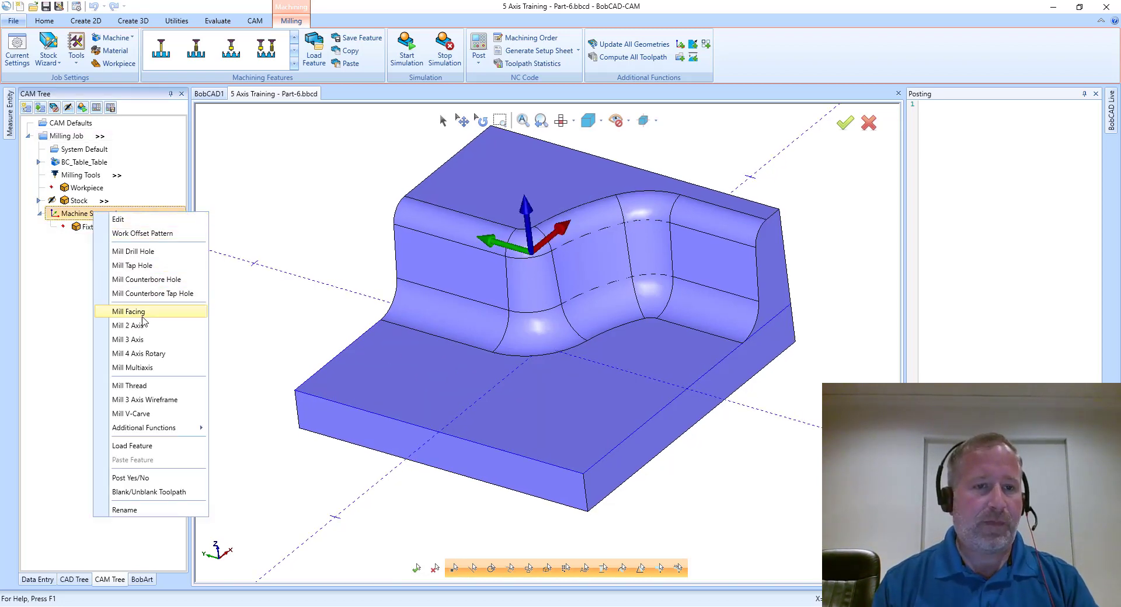
click(164, 361)
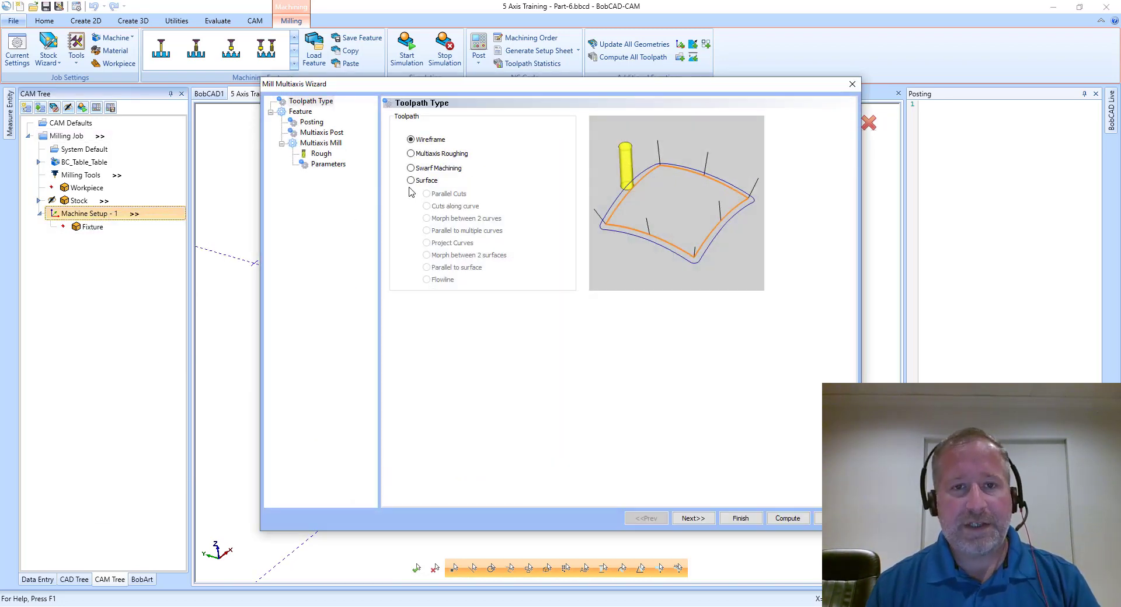
click(410, 181)
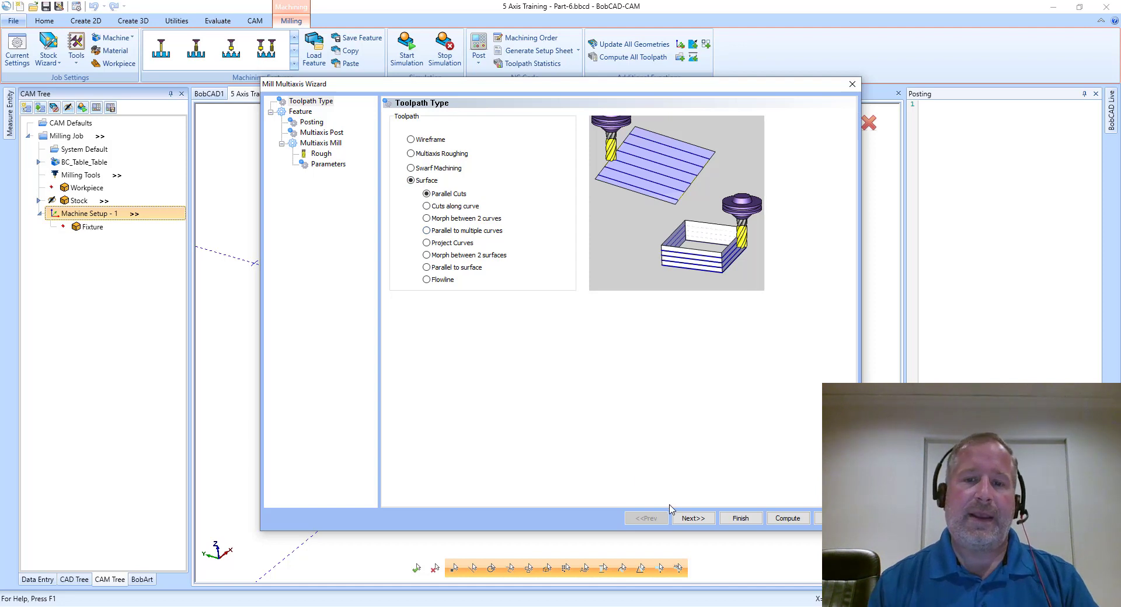
- Set the tool to 0.25 diameter with a 0.125 corner radius
click(323, 154)
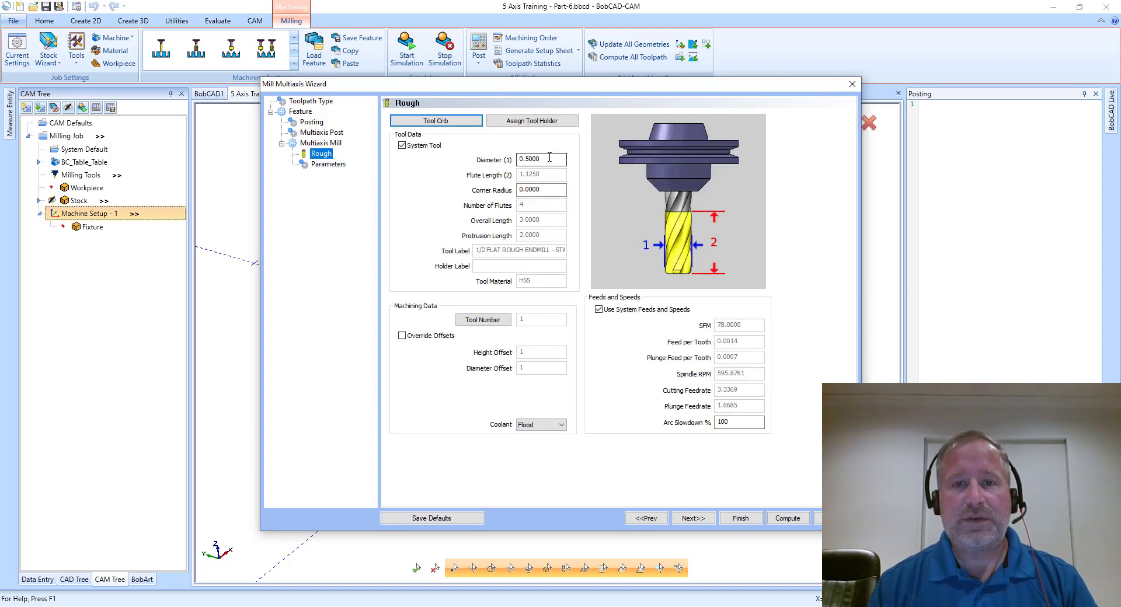
click(541, 160)
text(.)
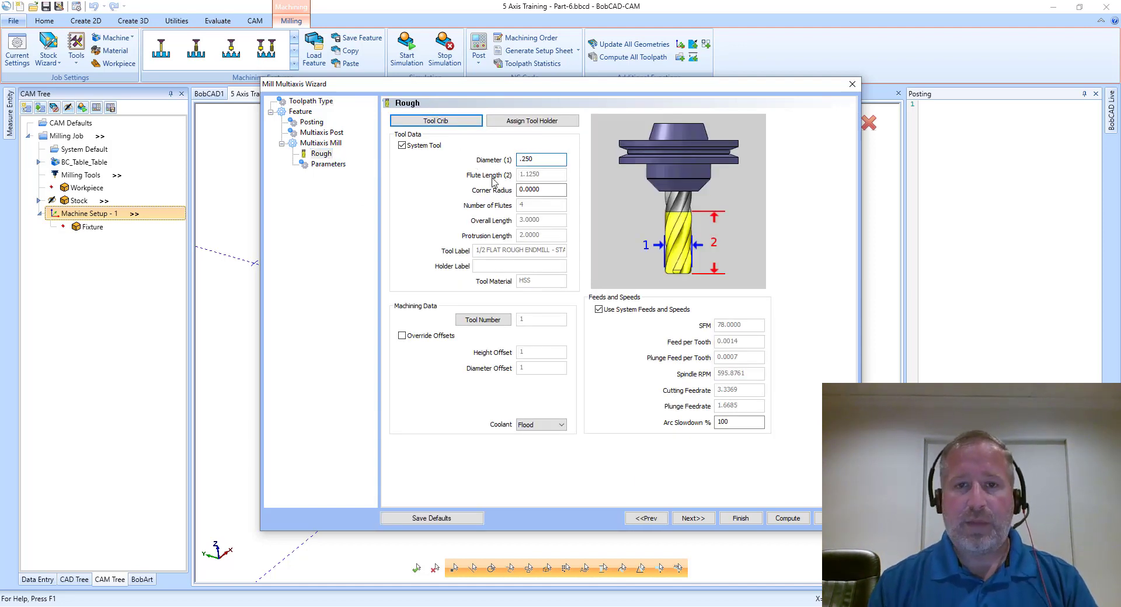
click(542, 192)
text(.125)
key(Return)
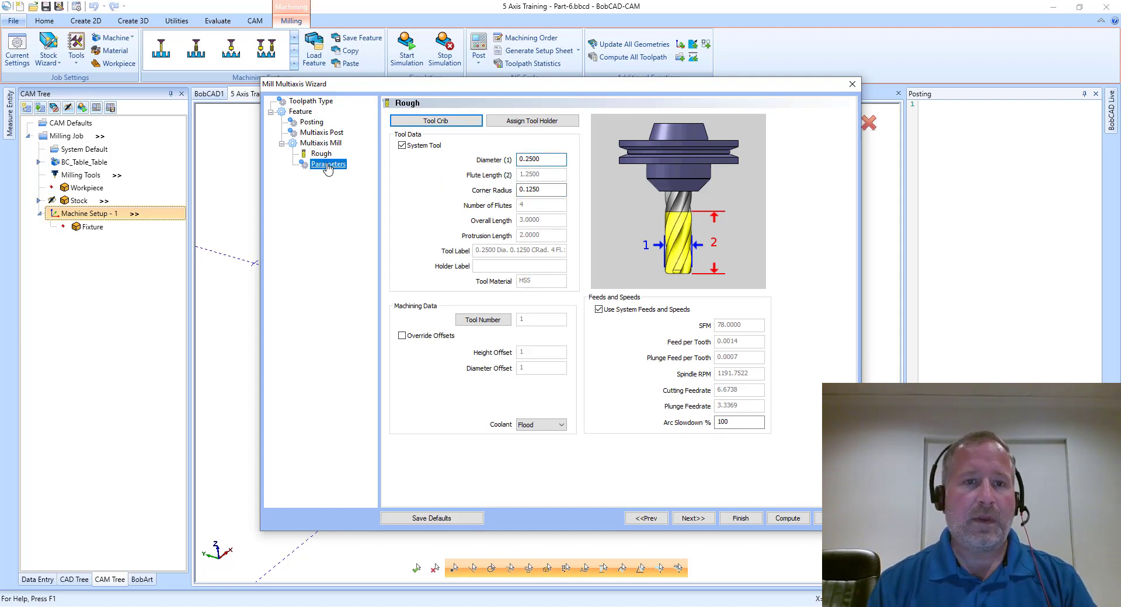
- Select the part's floor face as the drive surface
click(328, 164)
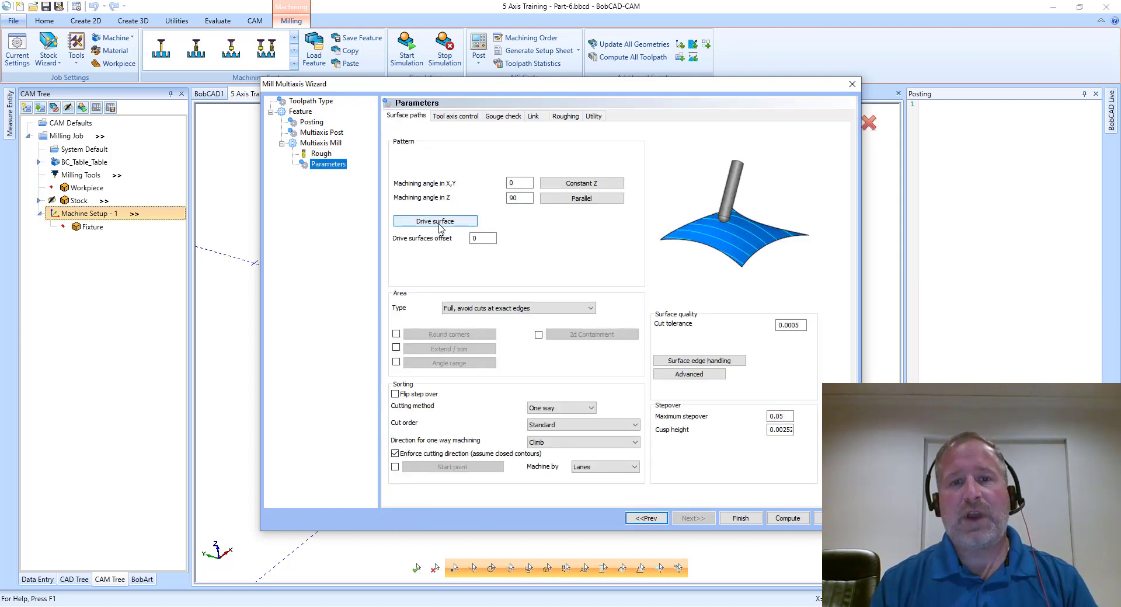
click(435, 221)
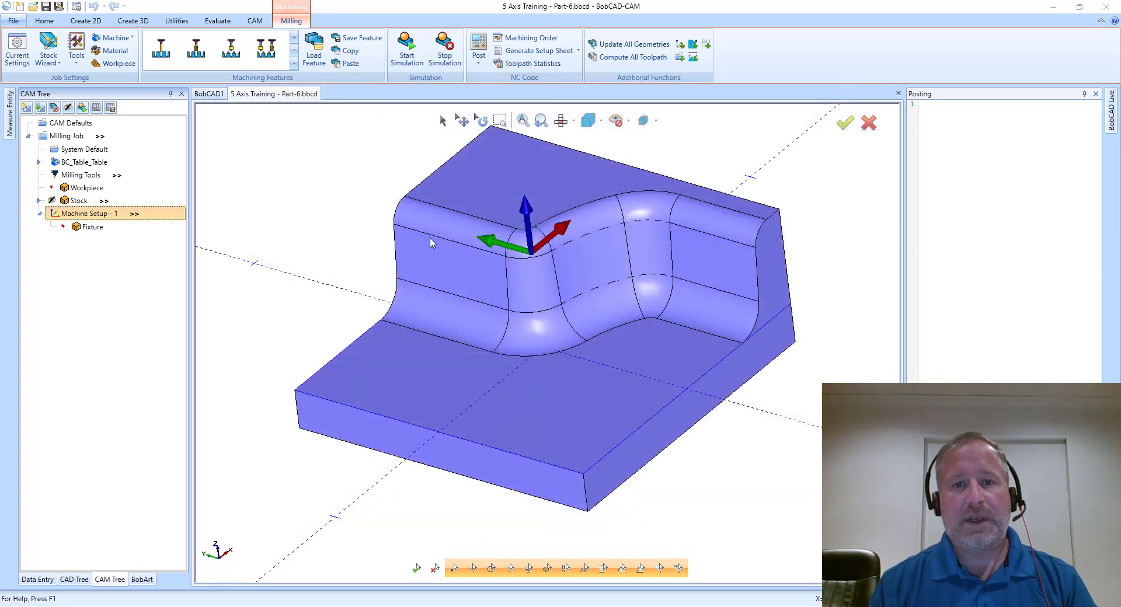
click(471, 408)
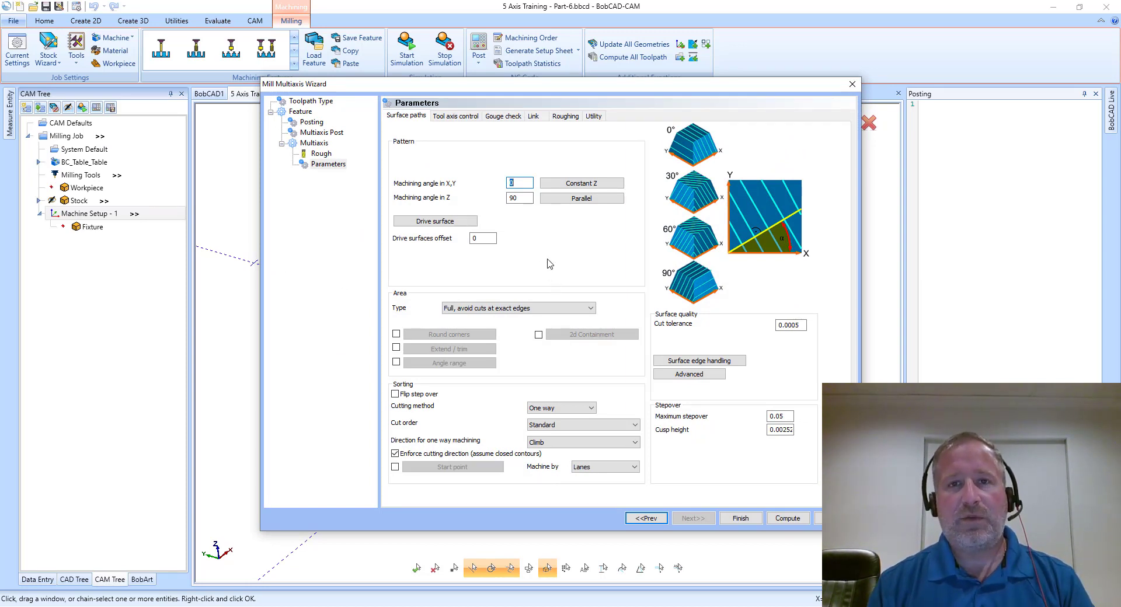
- Compute the Parallel Cuts toolpath and inspect it from the front and left sides
click(788, 518)
middle_drag(404, 376, 439, 434)
scroll(458, 486, up, 6)
key(Left)
key(Left)
key(Left)
key(Left)
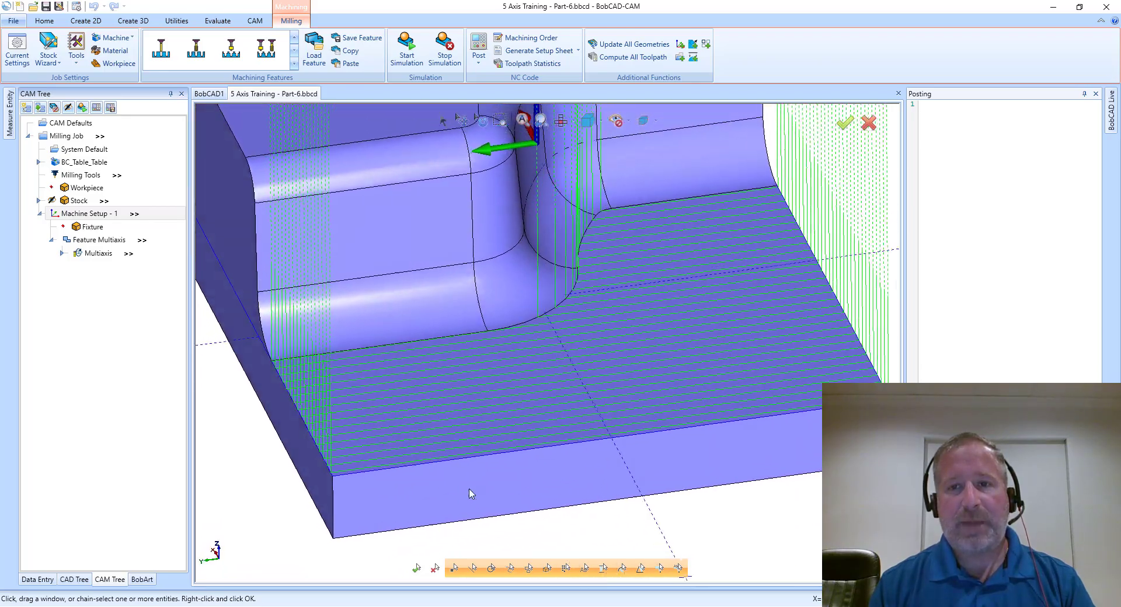
key(Left)
key(Left)
key(Left)
key(Left)
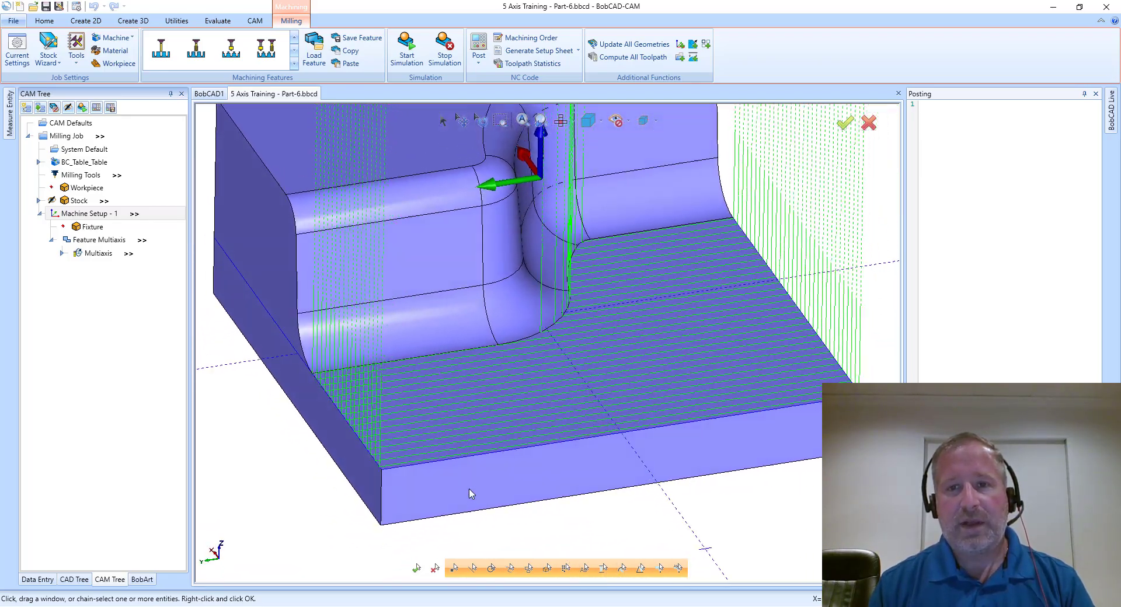
key(Right)
key(Right)
key(Right)
key(Right)
key(Right)
key(Right)
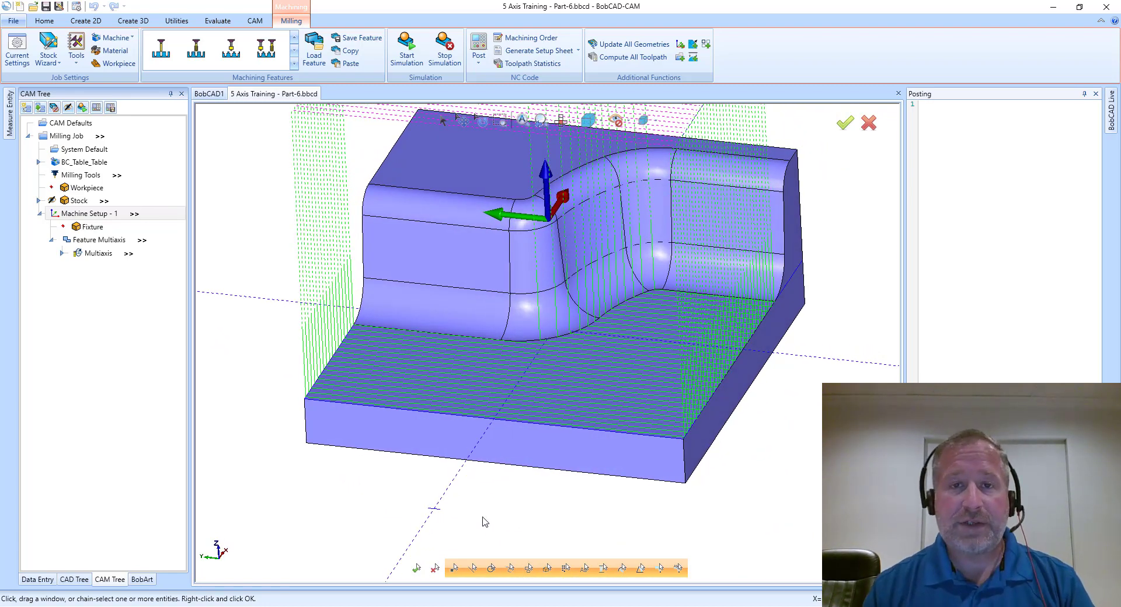
key(Left)
key(Left)
key(Left)
key(Left)
key(Left)
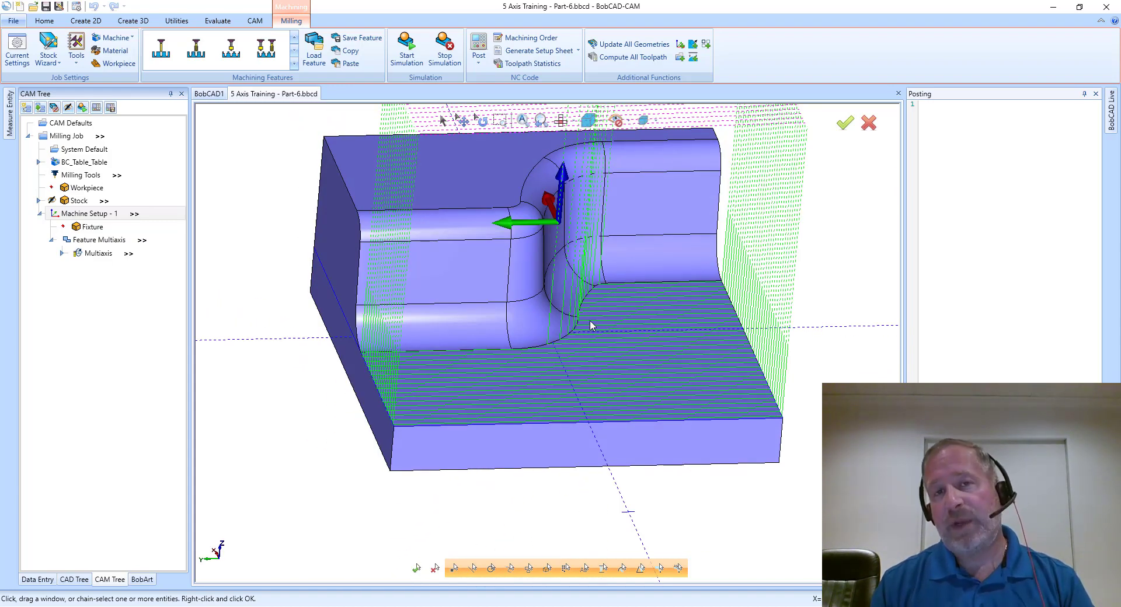
- Hide the Parallel Cuts toolpath using Blank/Unblank Toolpath
key(Right)
key(Right)
key(Right)
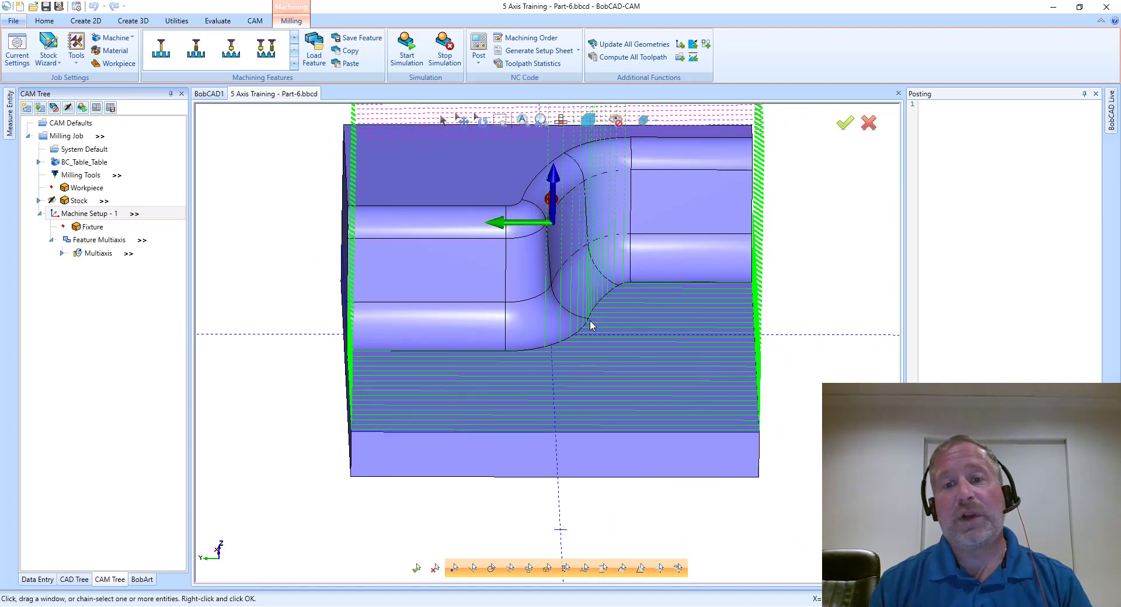
middle_drag(590, 320, 519, 348)
right_click(106, 255)
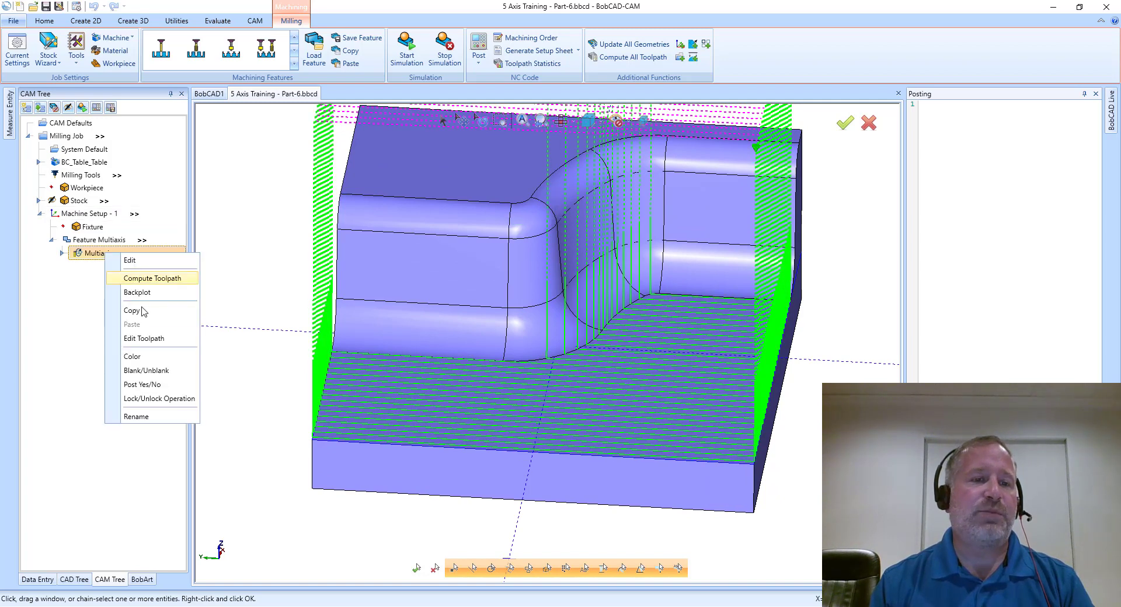
click(133, 370)
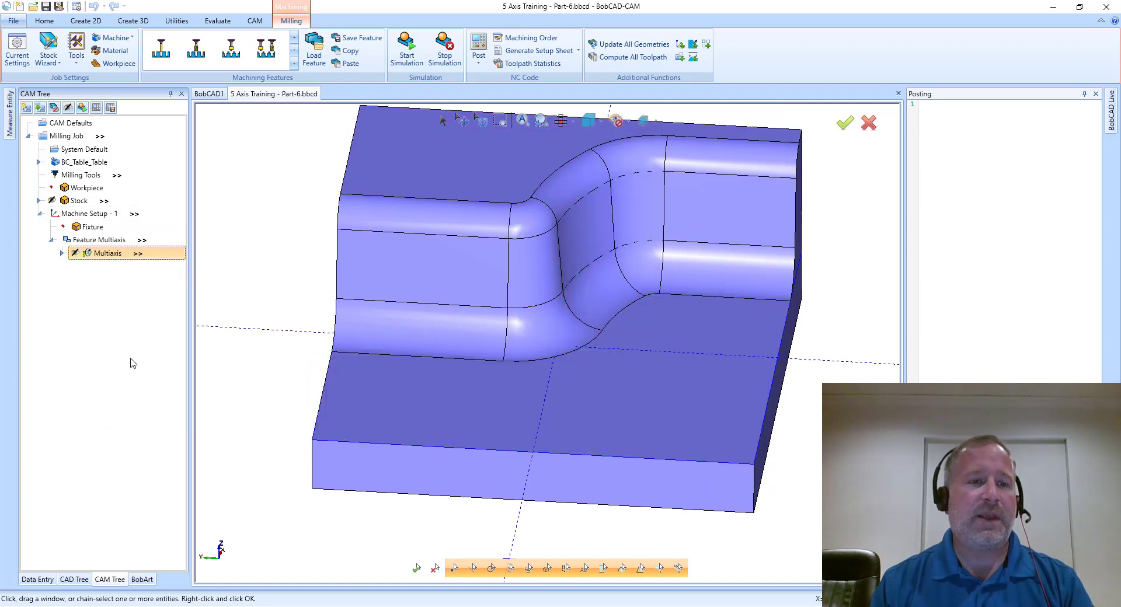
- Start another Mill Multiaxis operation with the Morph between 2 curves surface pattern
right_click(93, 216)
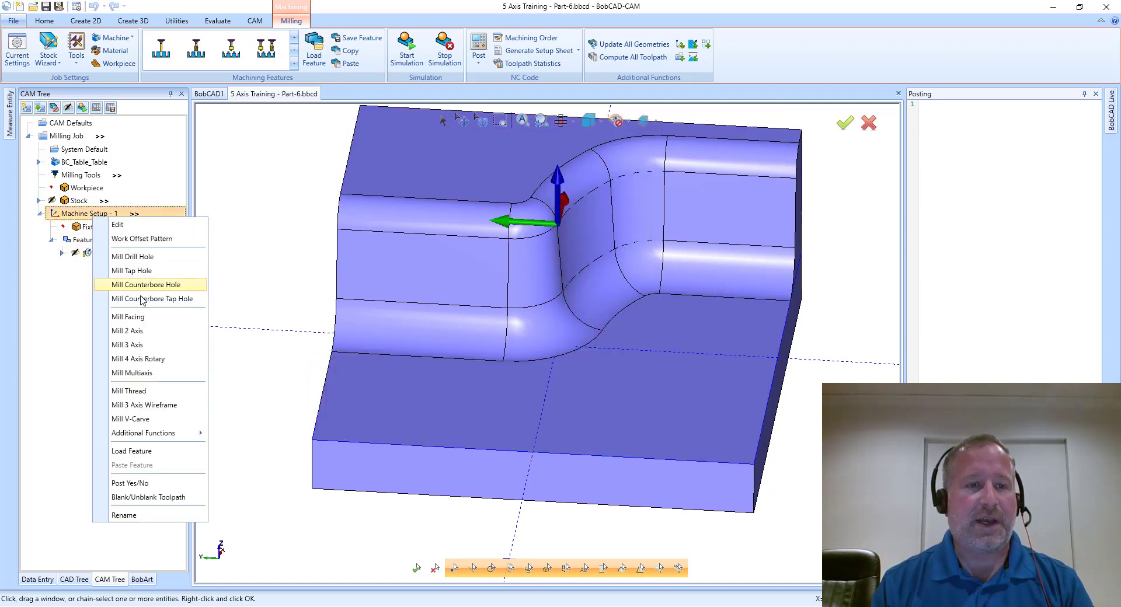
click(156, 374)
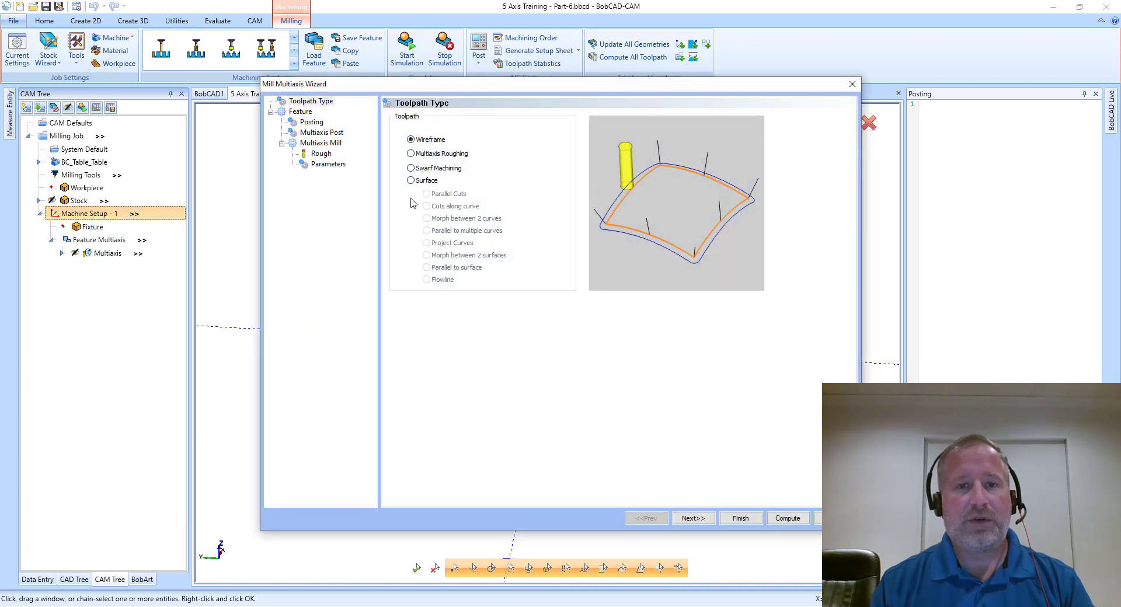
click(421, 181)
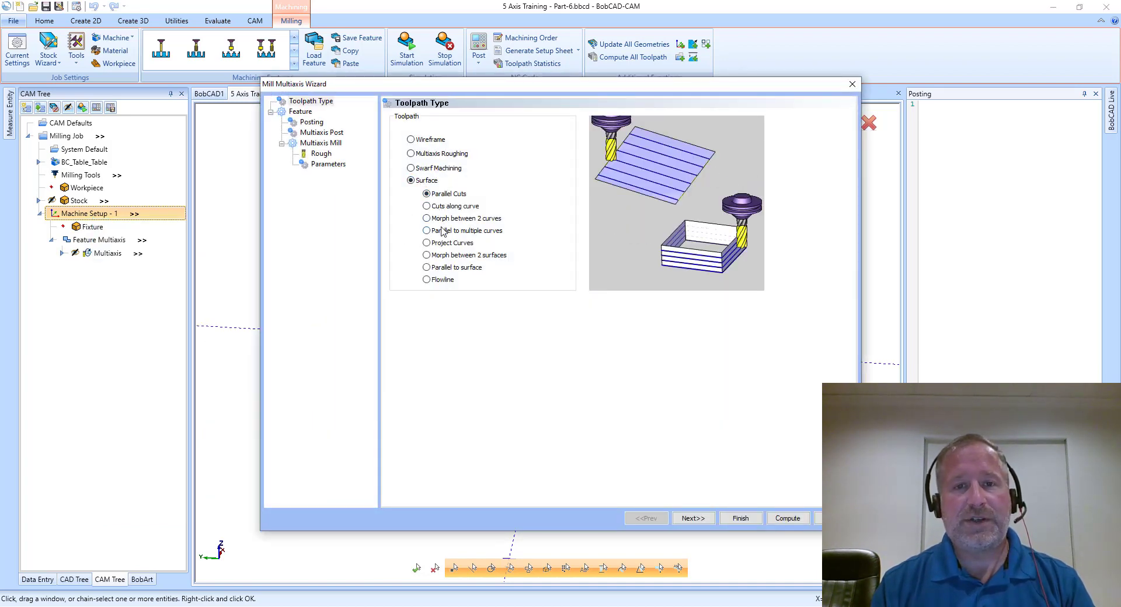
click(432, 218)
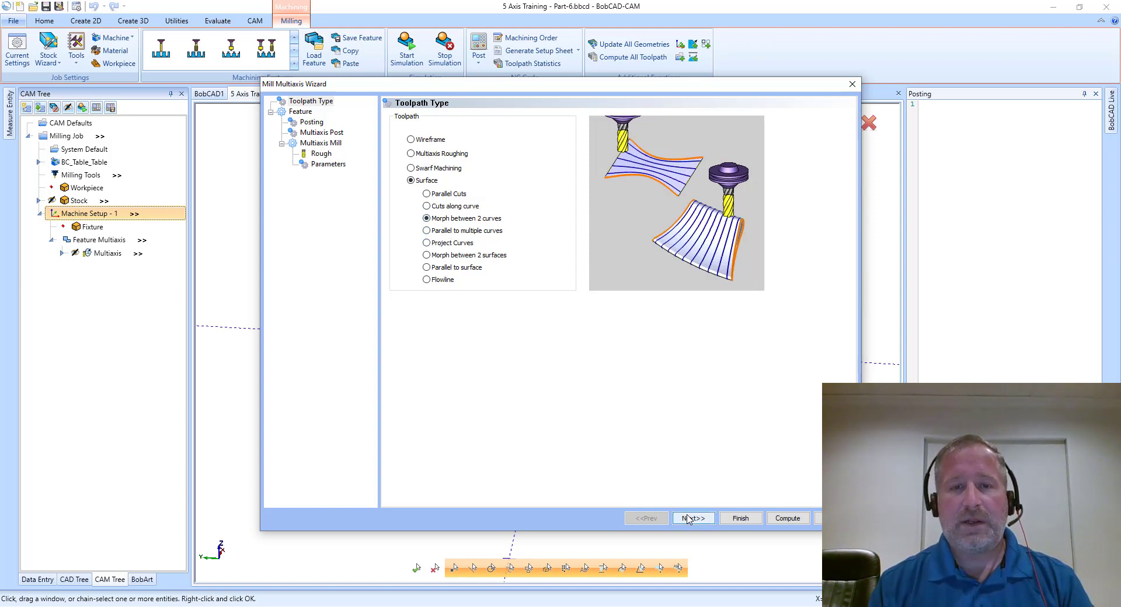
- Choose crib tool 1, the 0.25-diameter, 0.125-corner-radius endmill
click(320, 154)
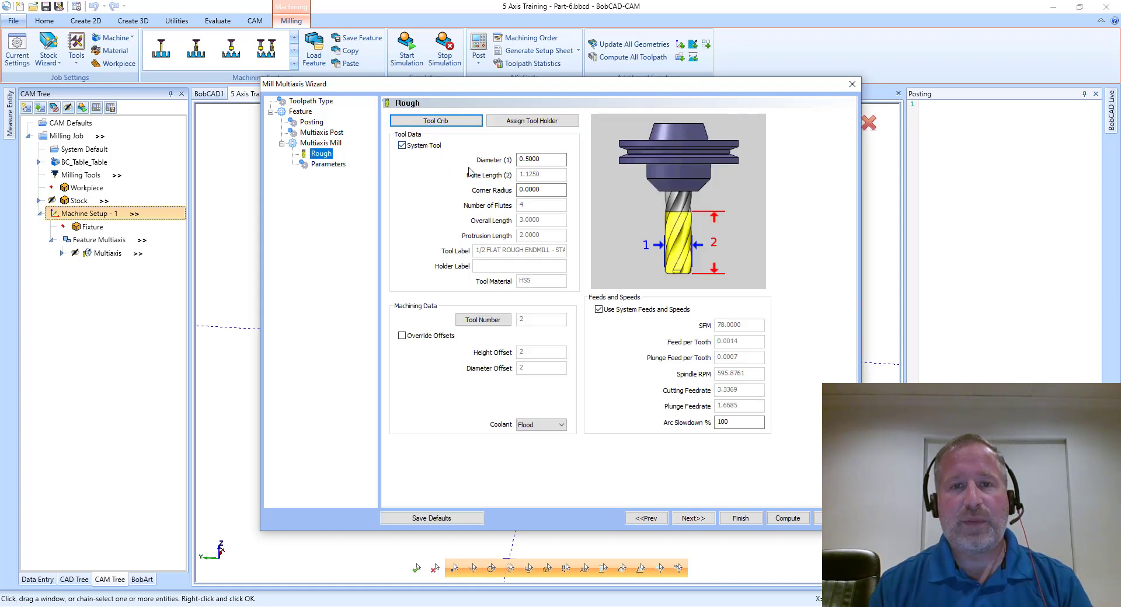
click(439, 125)
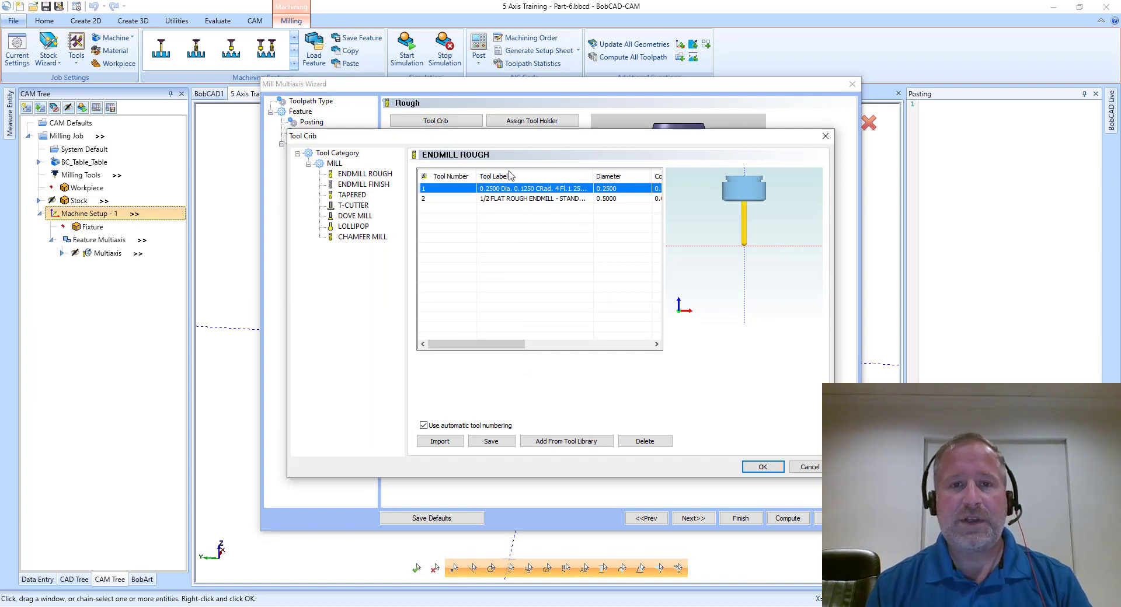
click(763, 466)
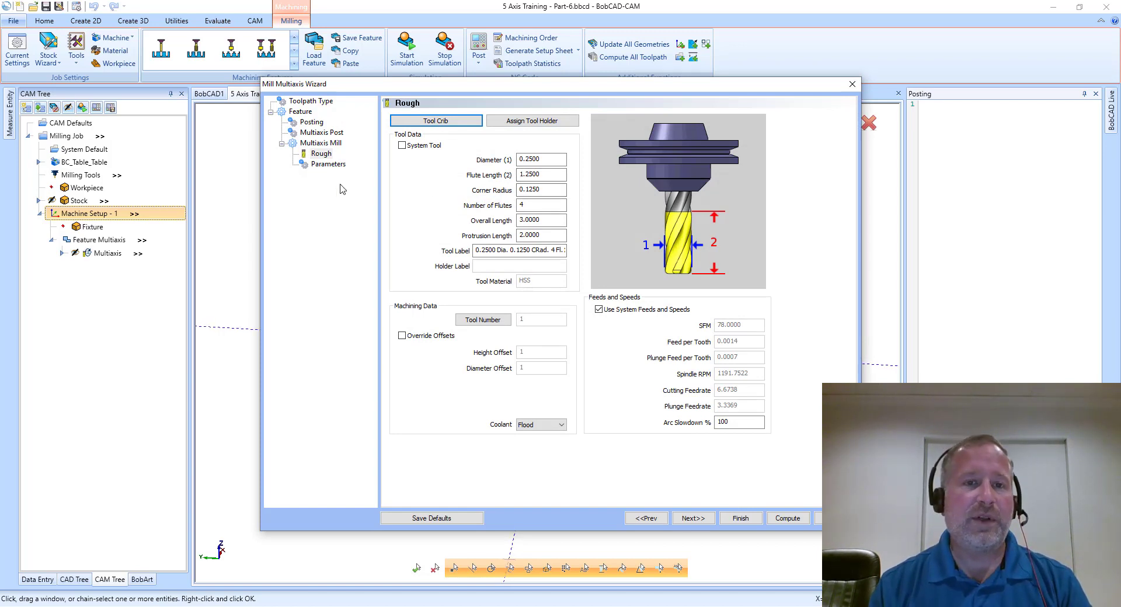
- Set the floor's front edge as the morph's first curve
click(331, 169)
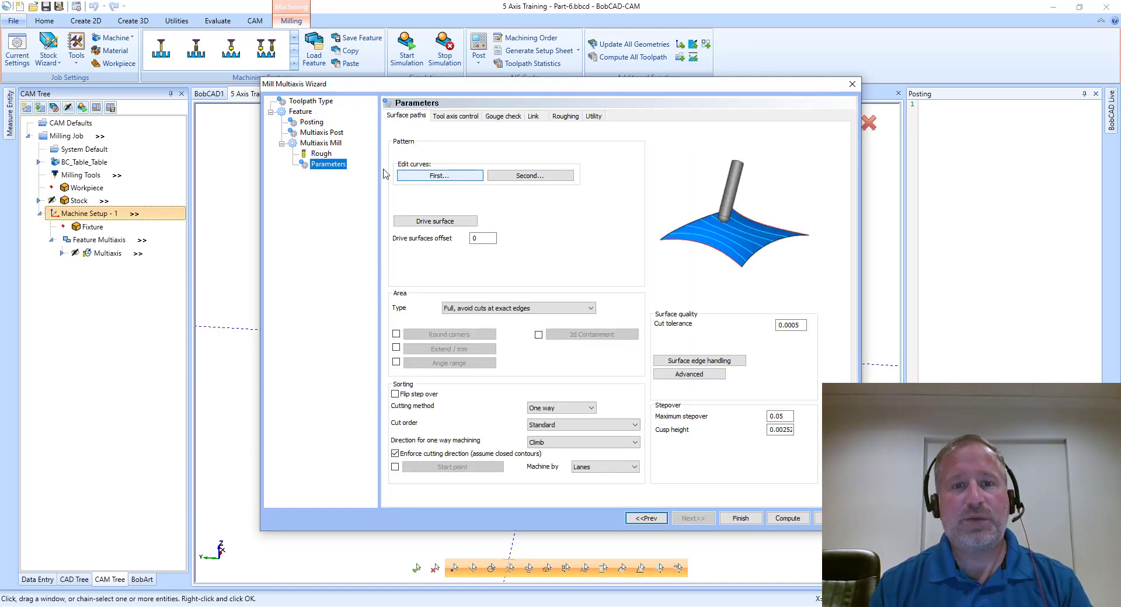
click(433, 176)
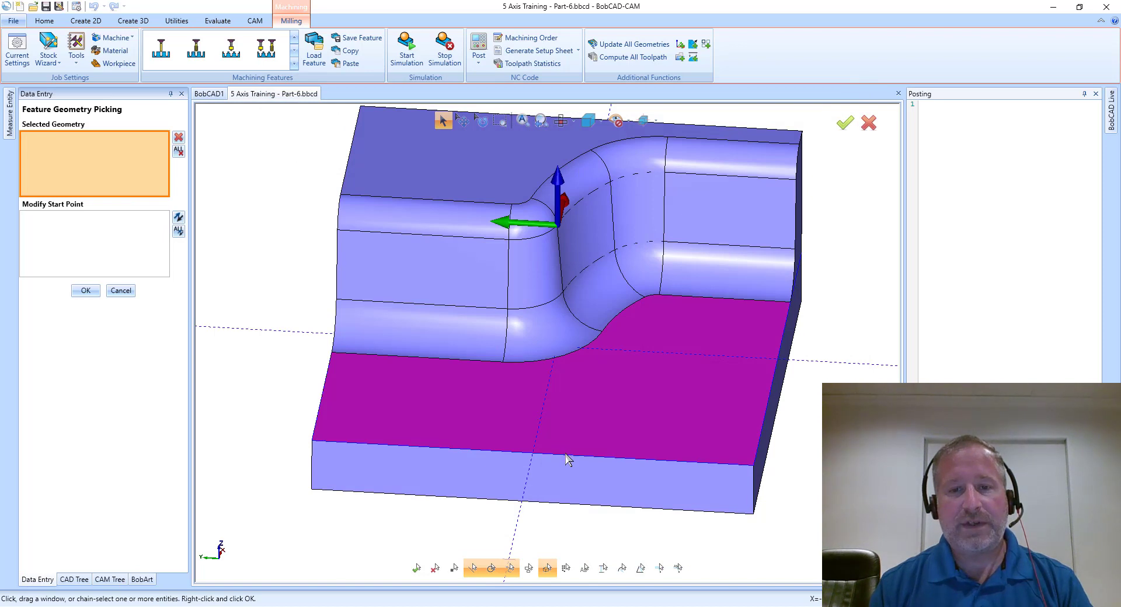
click(522, 384)
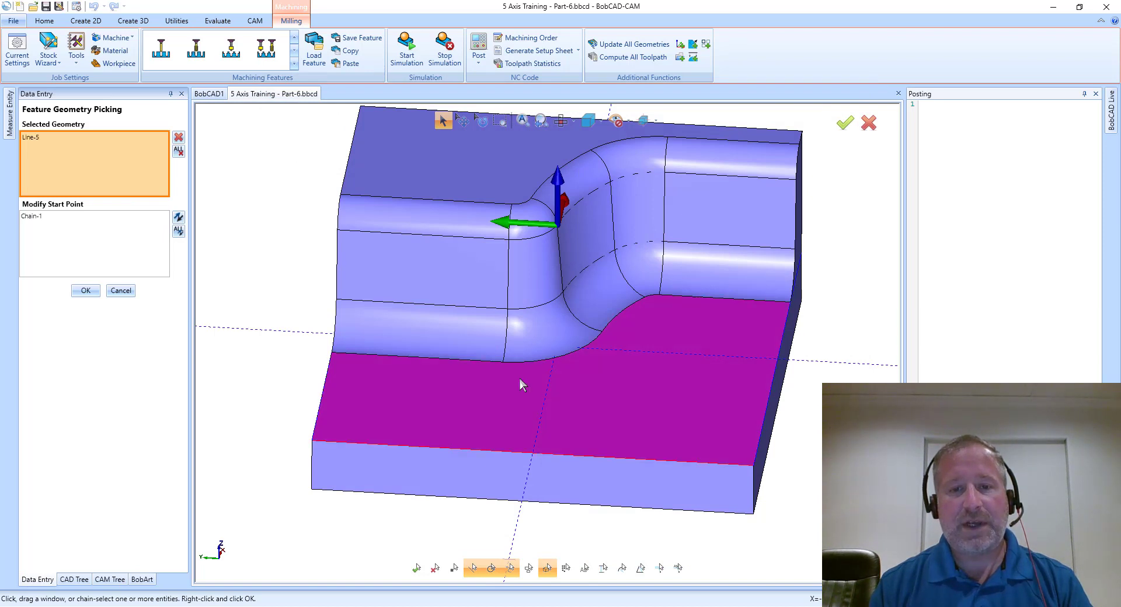
click(86, 290)
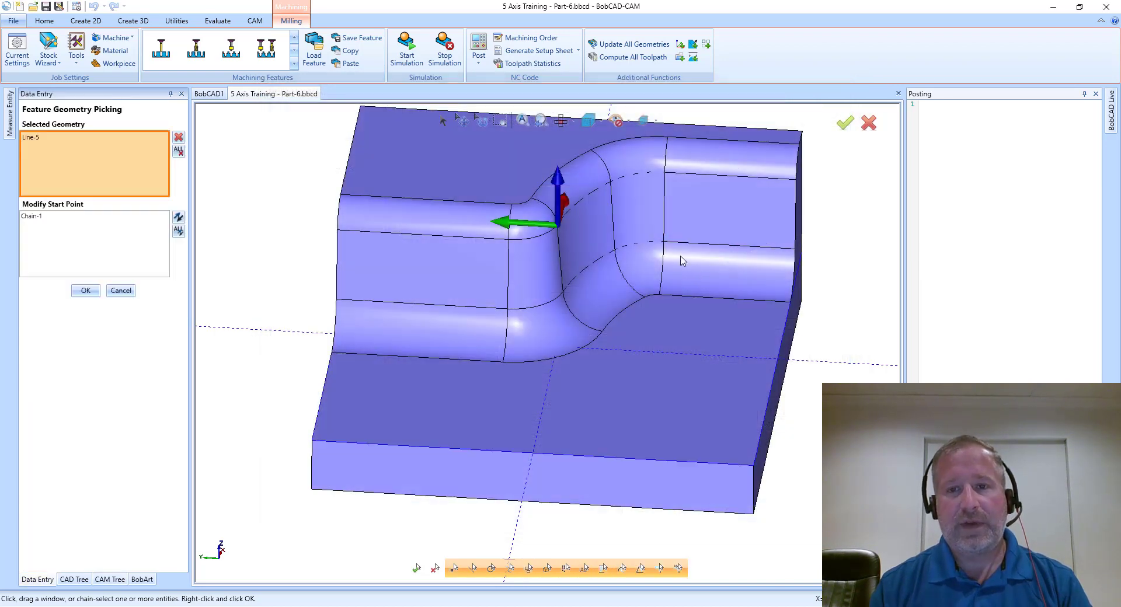
- Pick the fillet-bottom edge chain as the second curve and the floor face as drive surface
click(526, 176)
click(741, 303)
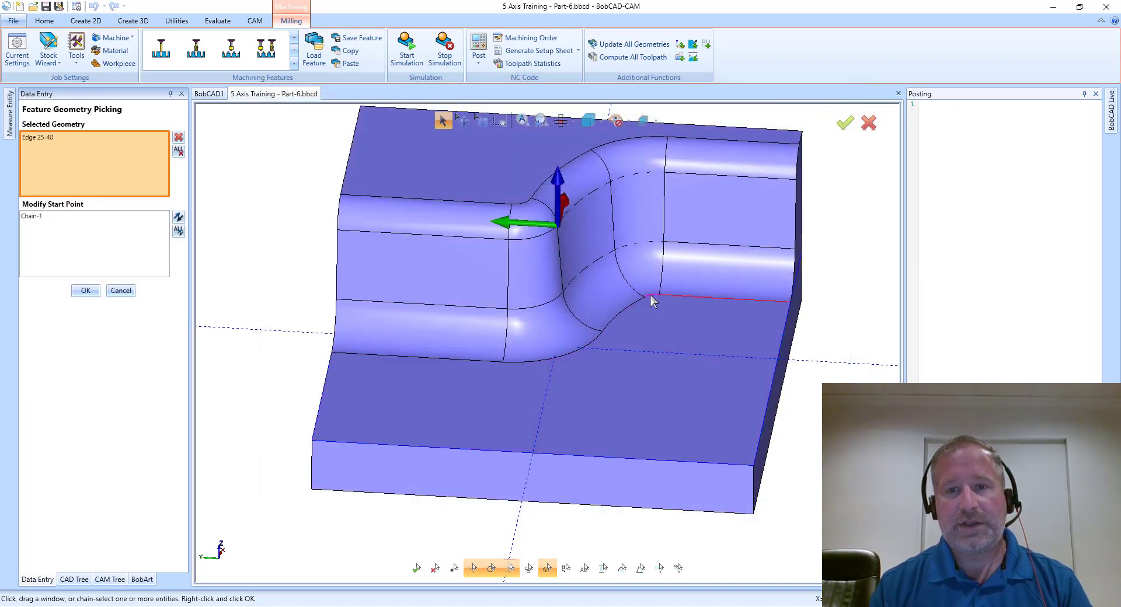
click(630, 315)
click(580, 332)
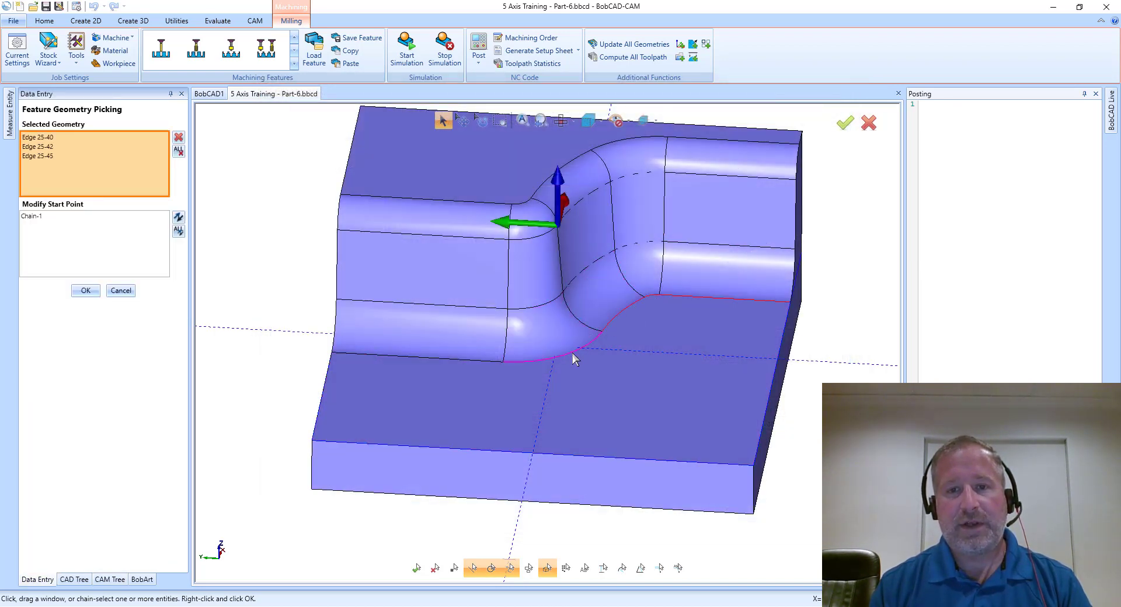
click(573, 355)
click(456, 361)
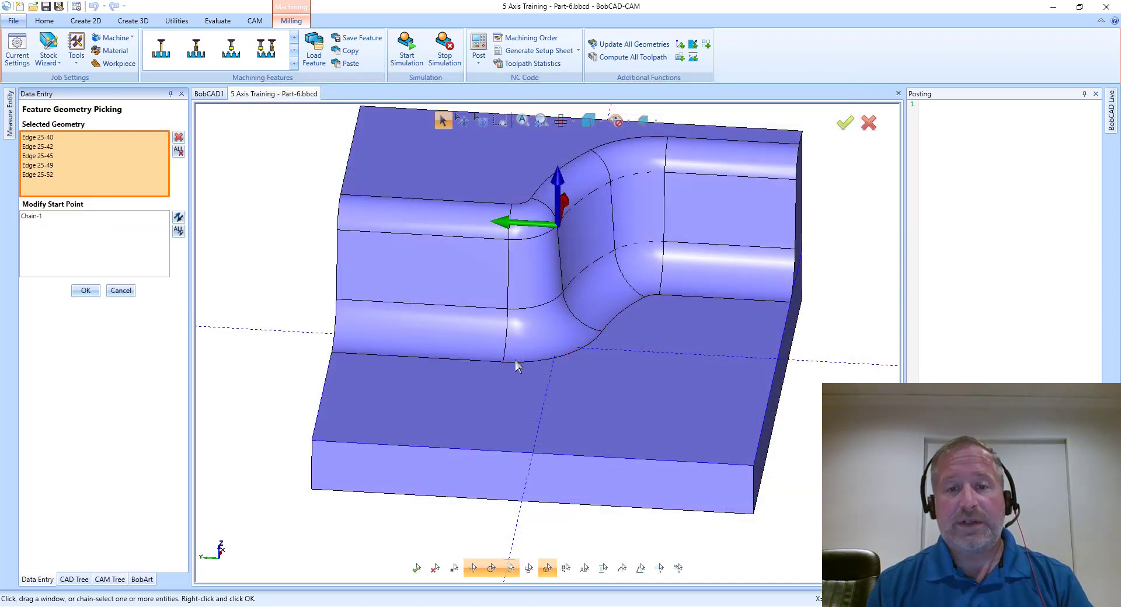
click(551, 390)
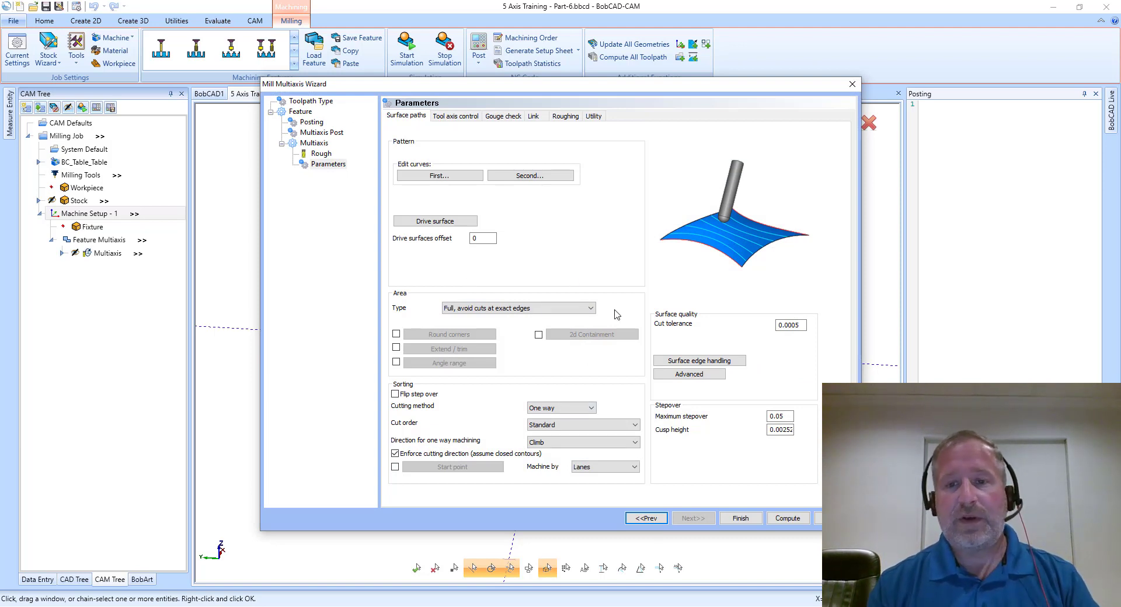
- Compute the morph toolpath and orbit around the floor to inspect its blending passes
click(784, 520)
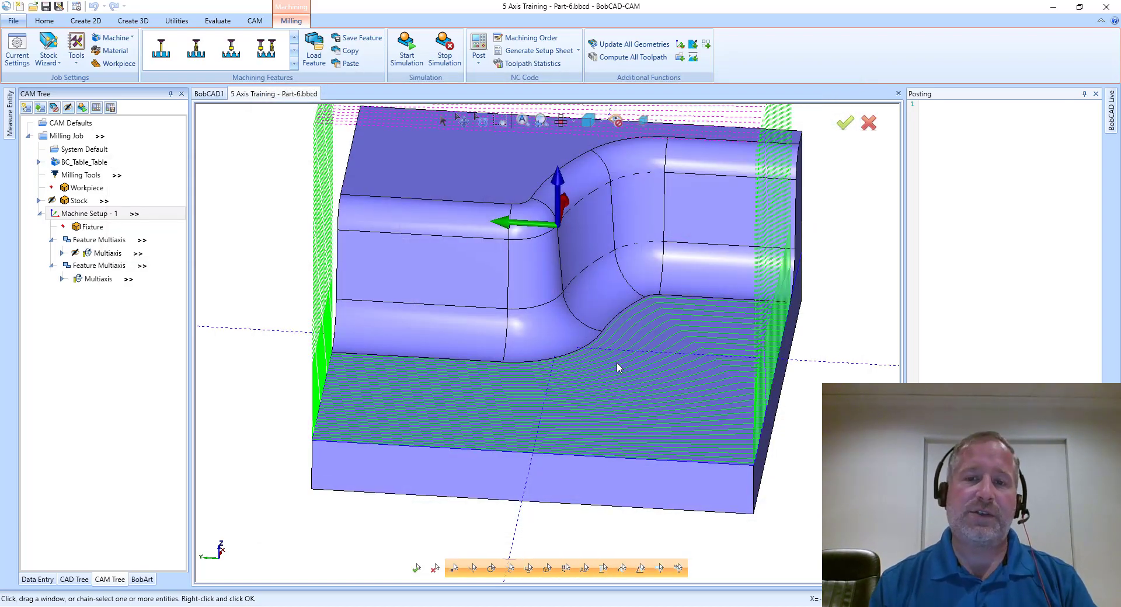
key(Left)
key(Left)
key(Left)
key(Left)
key(Left)
key(Left)
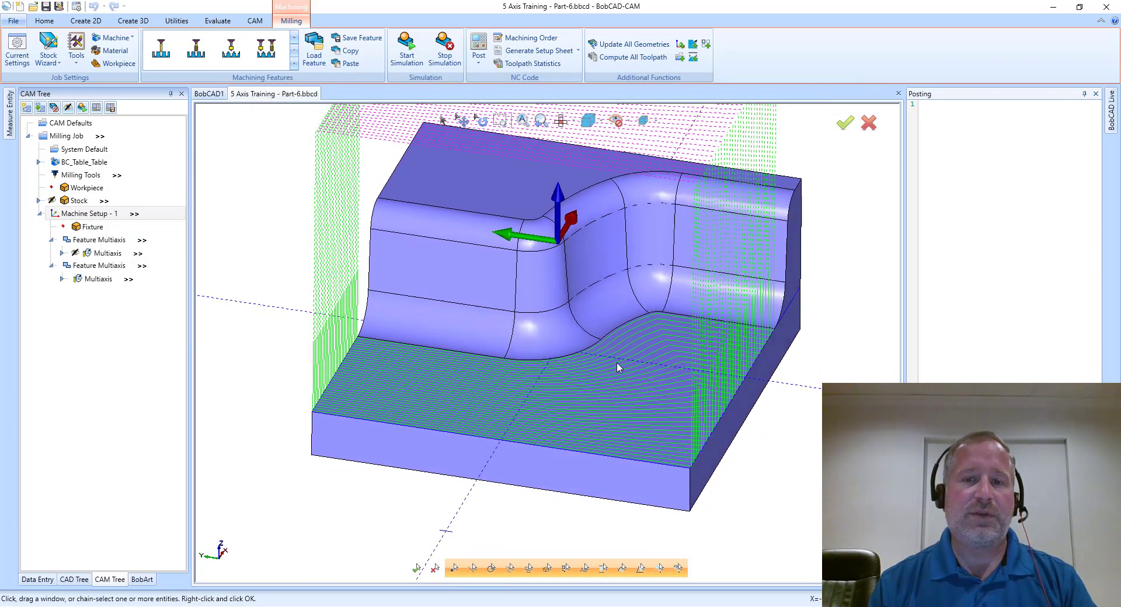
scroll(608, 367, up, 4)
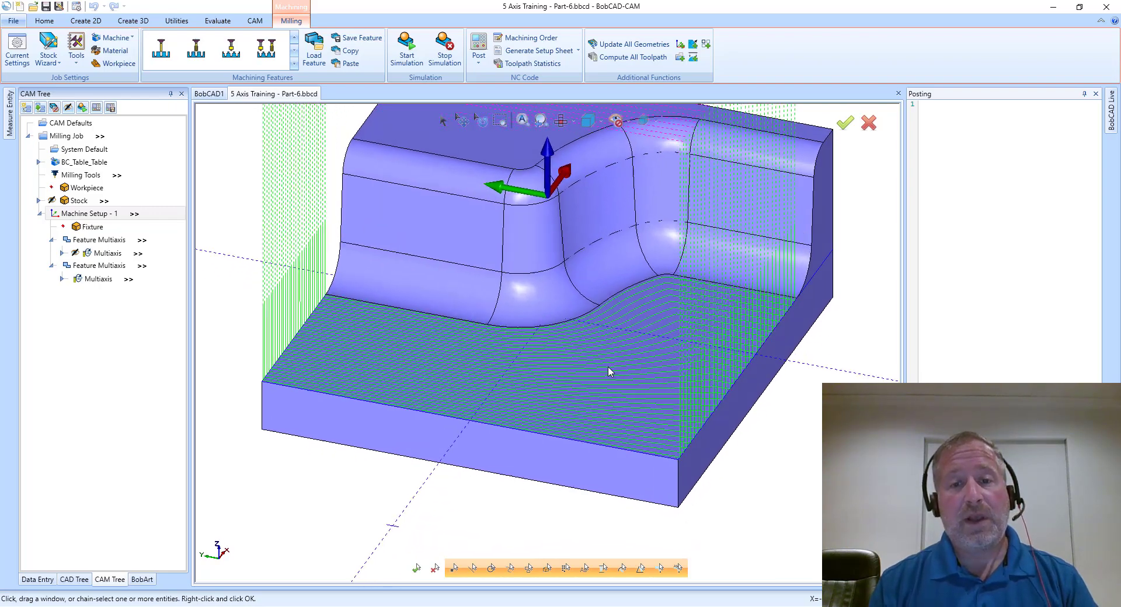
key(Up)
key(Up)
key(Up)
key(Up)
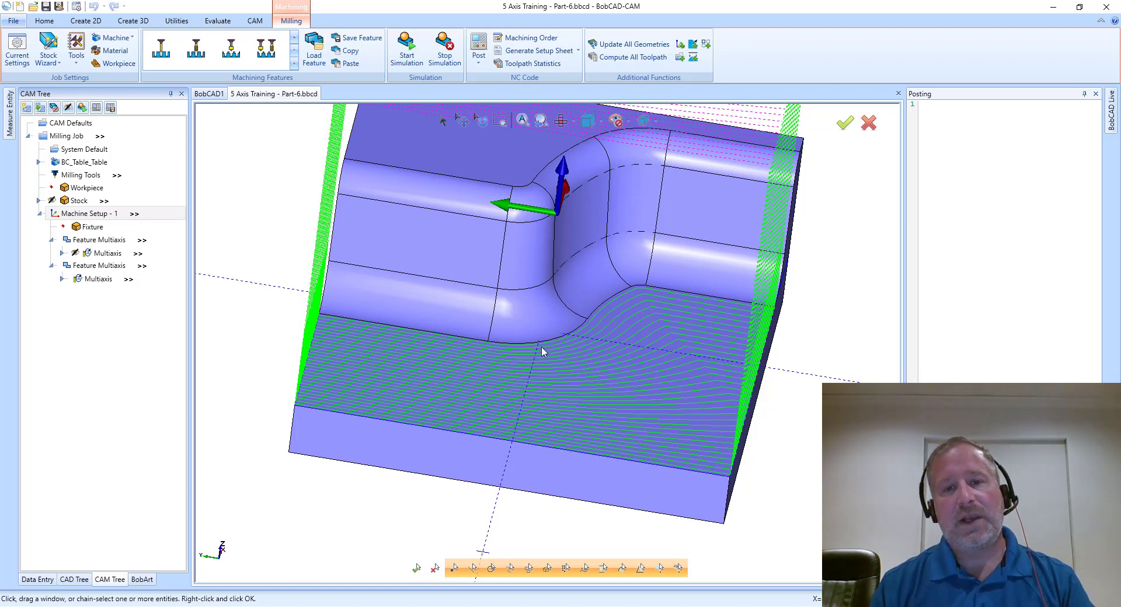
middle_drag(543, 406, 574, 408)
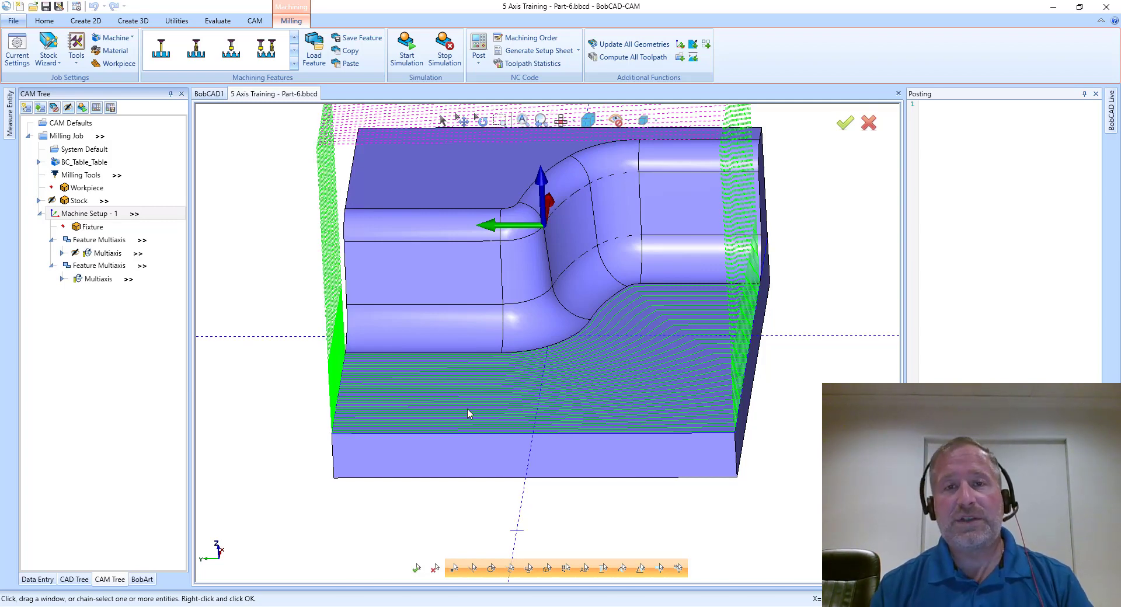
key(Left)
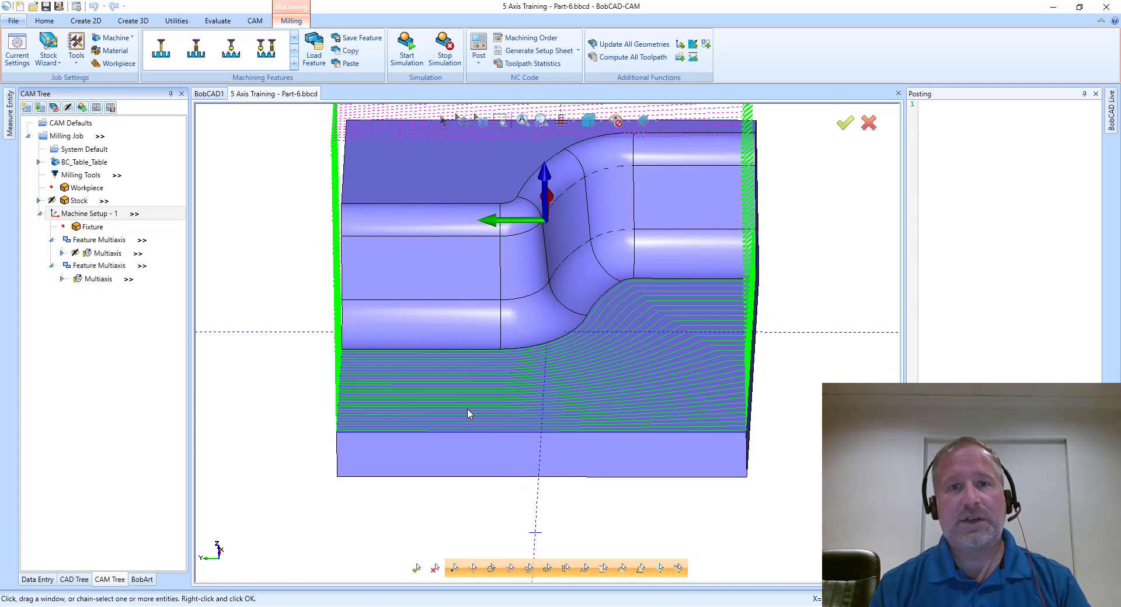
key(Up)
key(Home)
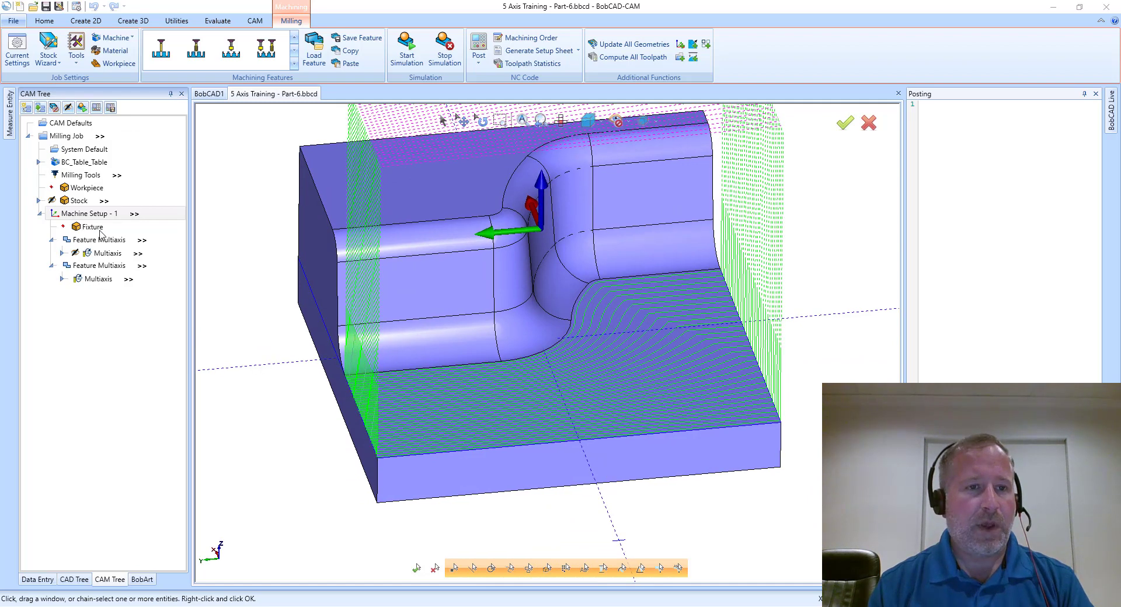
- Hide the morph toolpath and reset the view to isometric
right_click(93, 279)
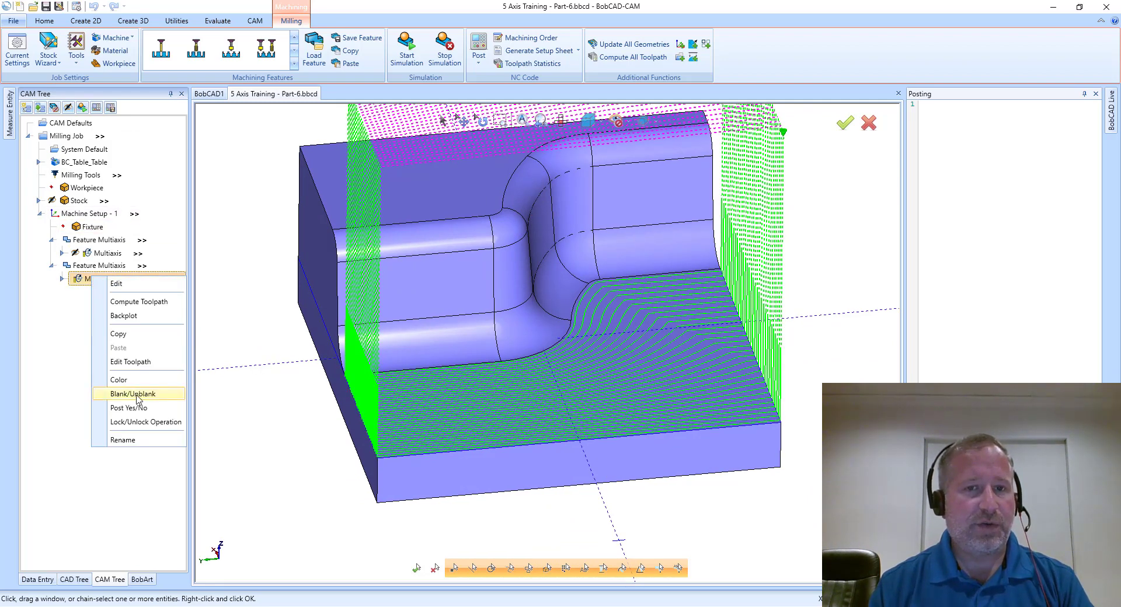
click(132, 394)
key(Home)
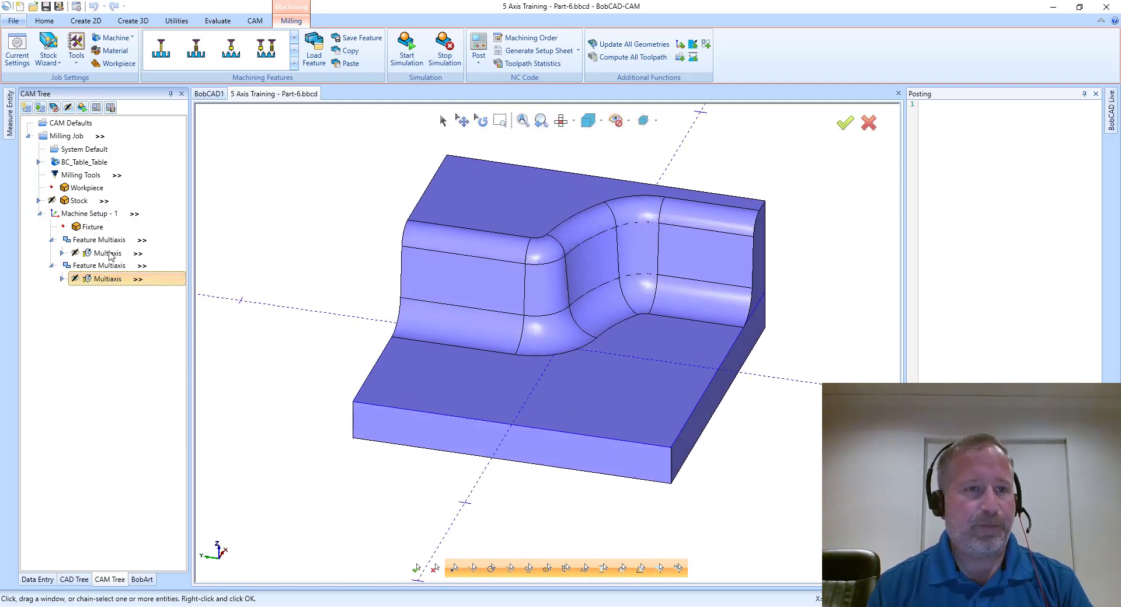
- Start a new Mill Multiaxis feature with the Parallel to multiple curves surface pattern
click(91, 214)
right_click(92, 218)
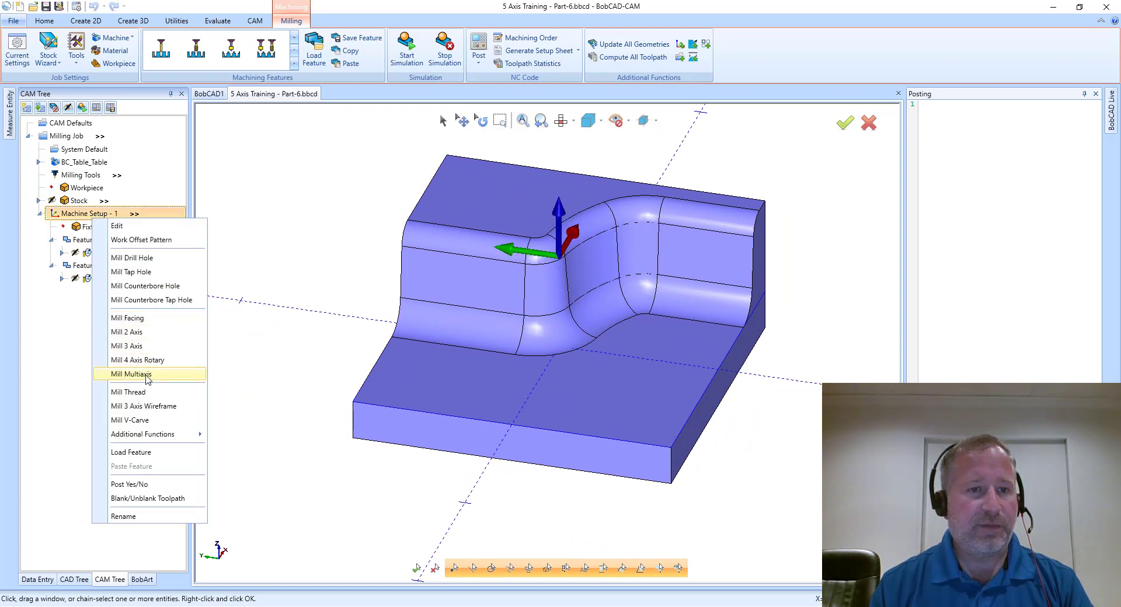
click(149, 378)
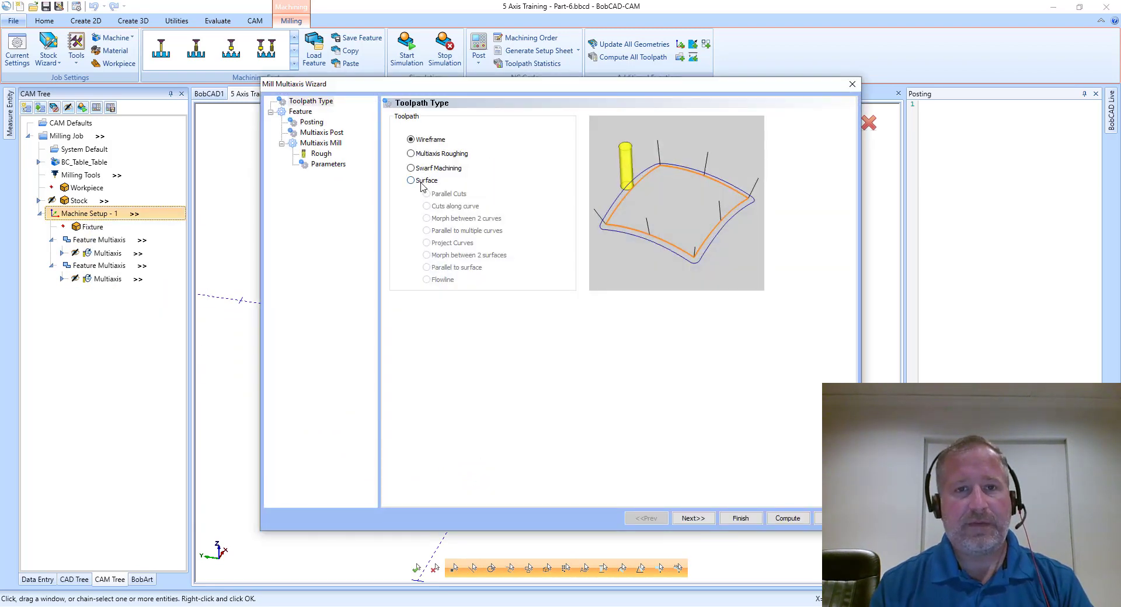
click(411, 181)
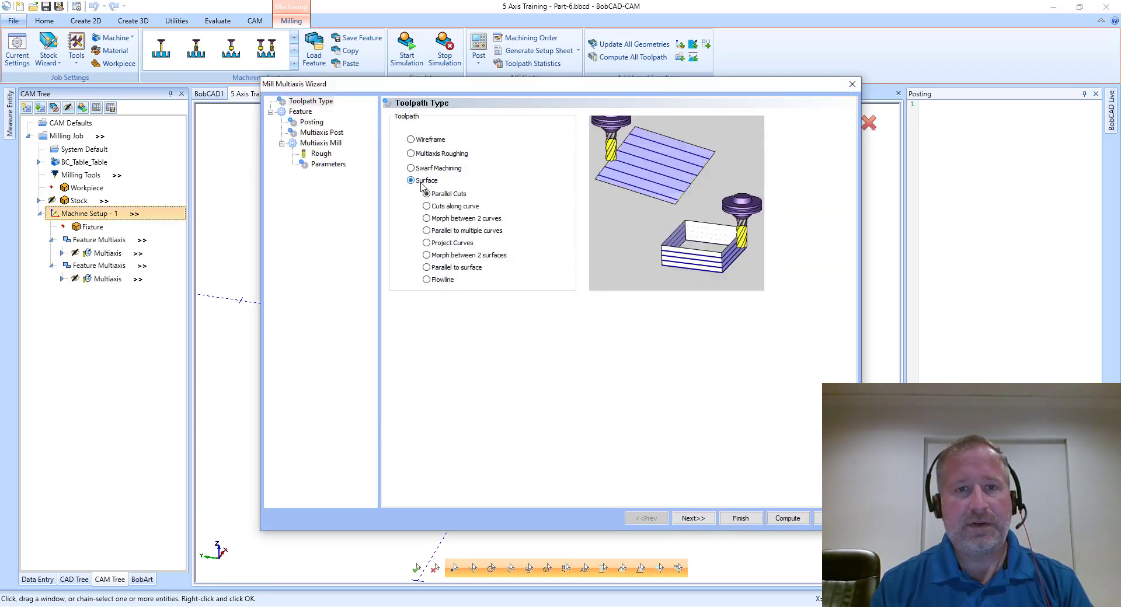
click(448, 231)
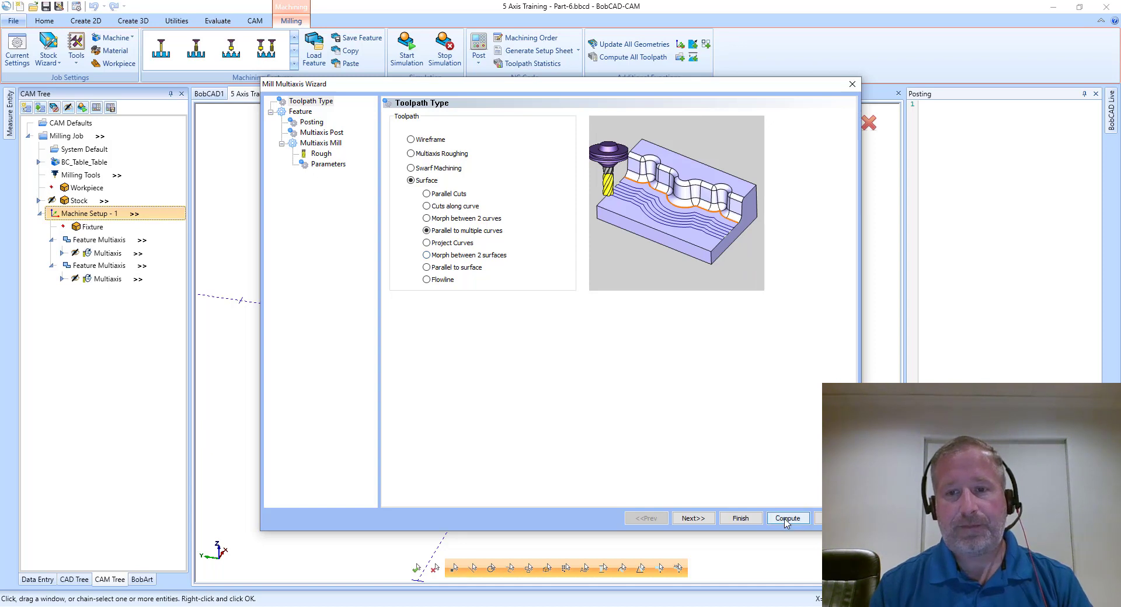
click(693, 519)
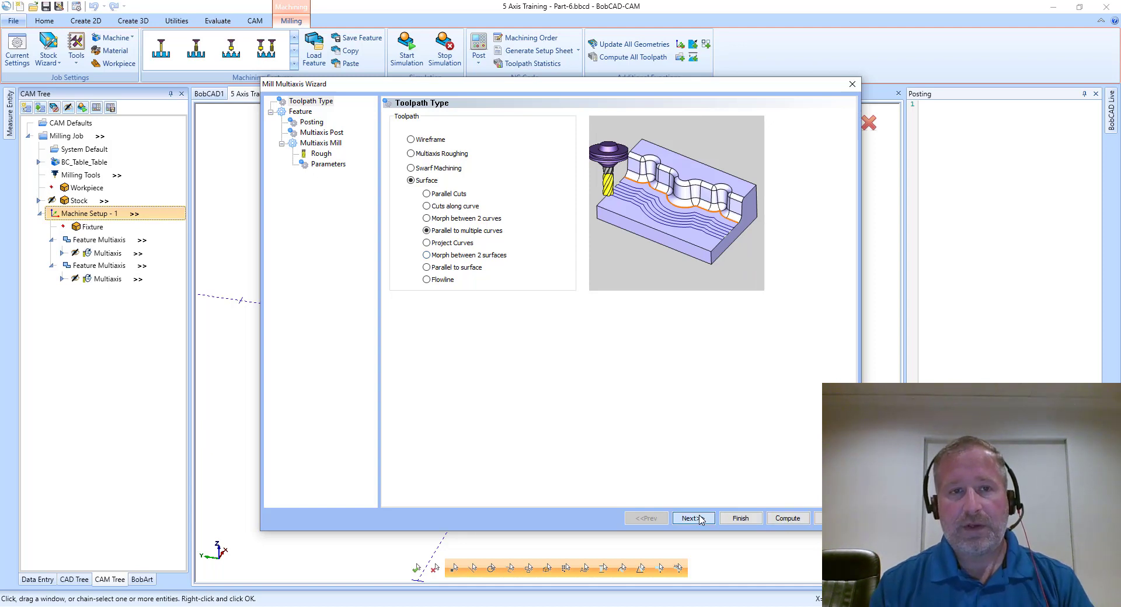
- Choose crib tool 1, the 0.25-diameter, 0.125-corner-radius endmill
click(321, 154)
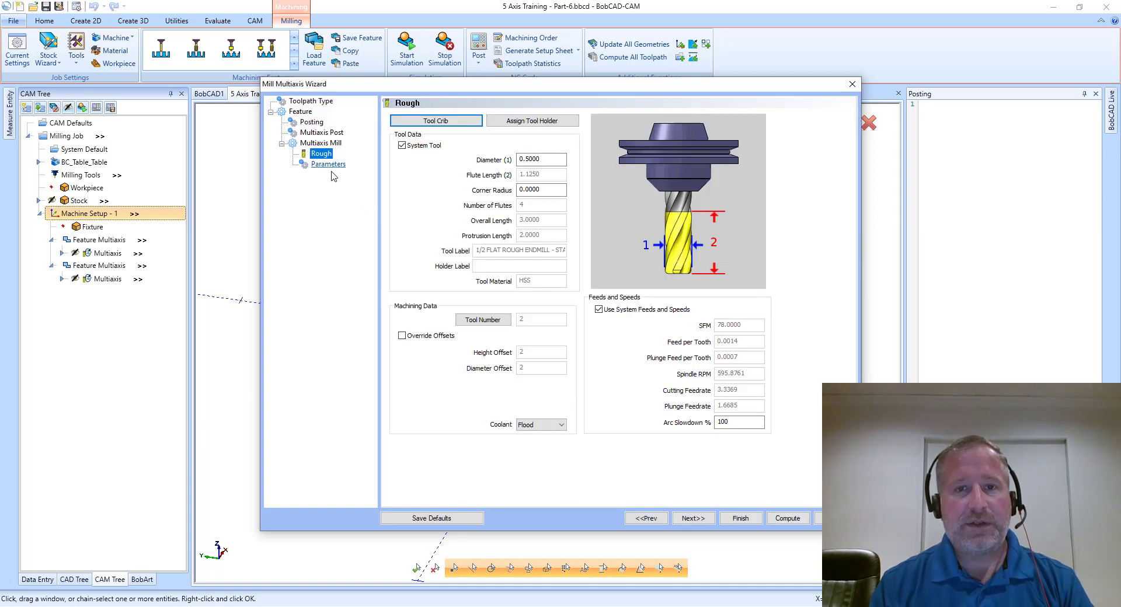
click(442, 121)
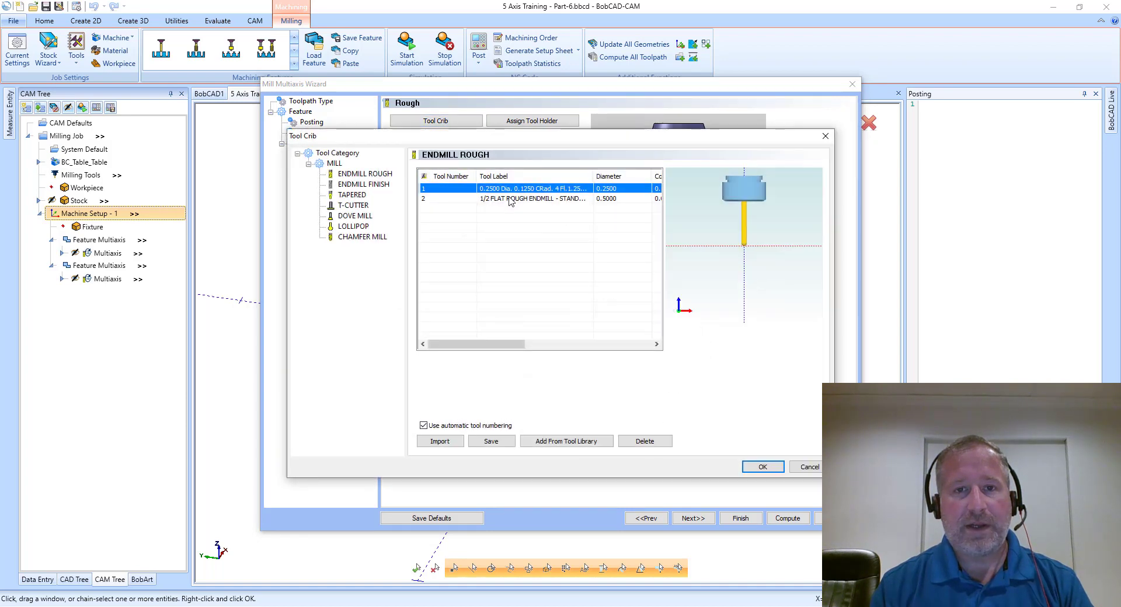
click(763, 467)
click(328, 164)
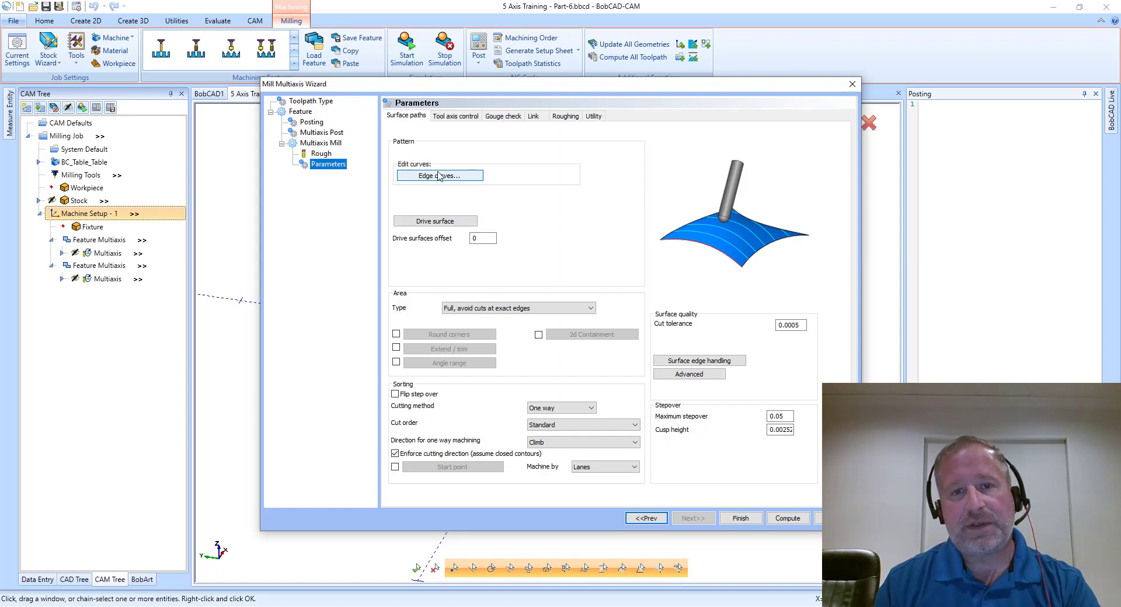
- Pick the five fillet-bottom edges as edge curves and the floor face as drive surface
click(440, 176)
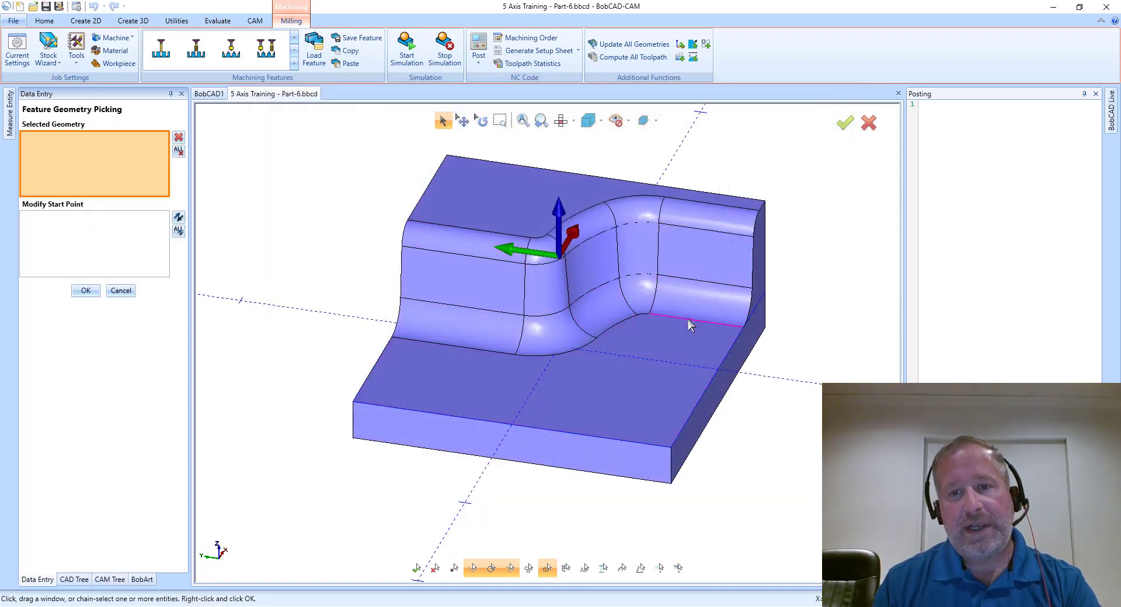
click(648, 318)
click(639, 317)
click(621, 327)
click(546, 353)
click(499, 358)
click(93, 289)
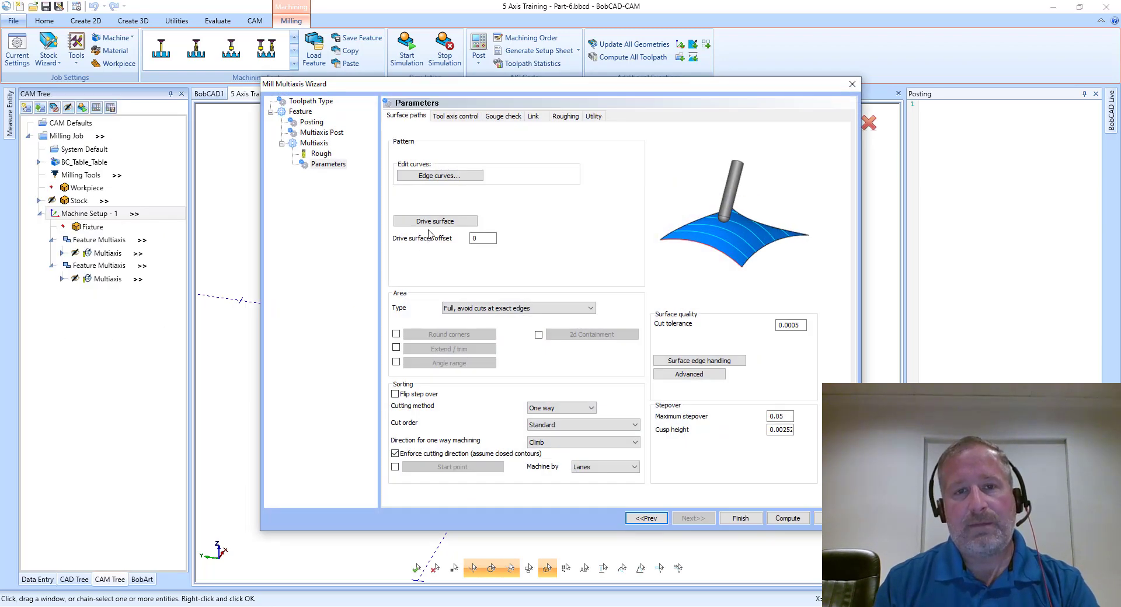
click(436, 221)
click(533, 347)
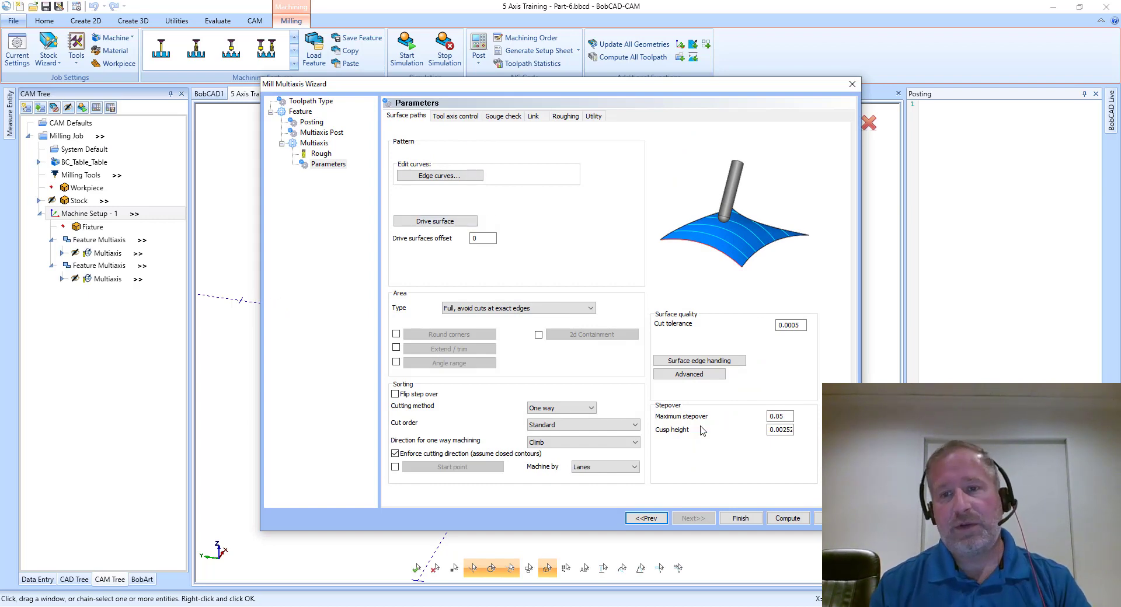
- Compute the Parallel to multiple curves toolpath and orbit the part to inspect it
click(788, 519)
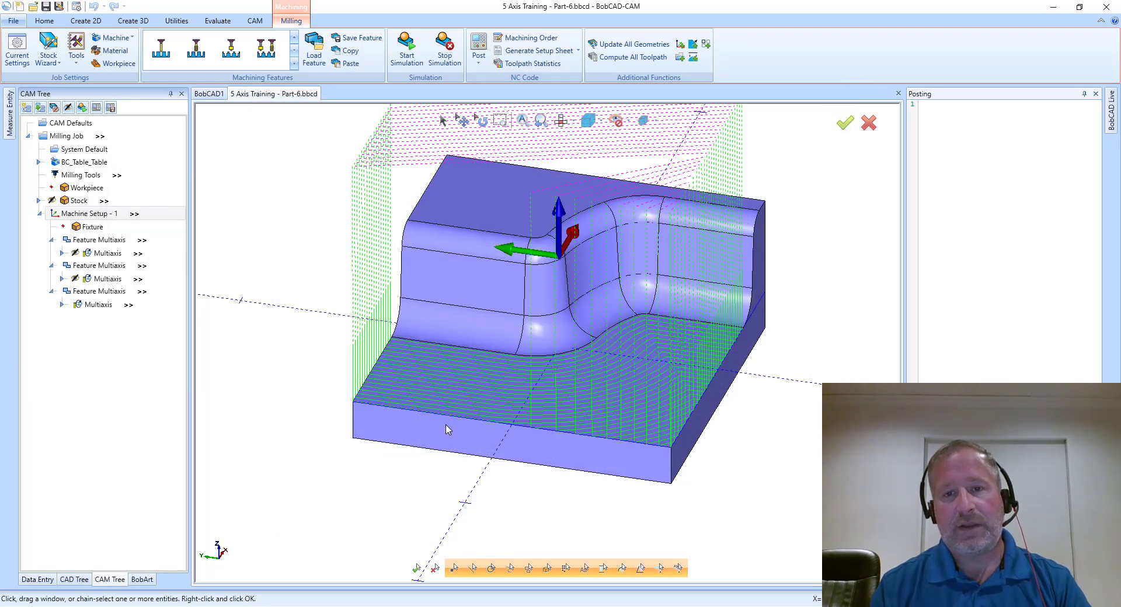
middle_drag(448, 432, 694, 280)
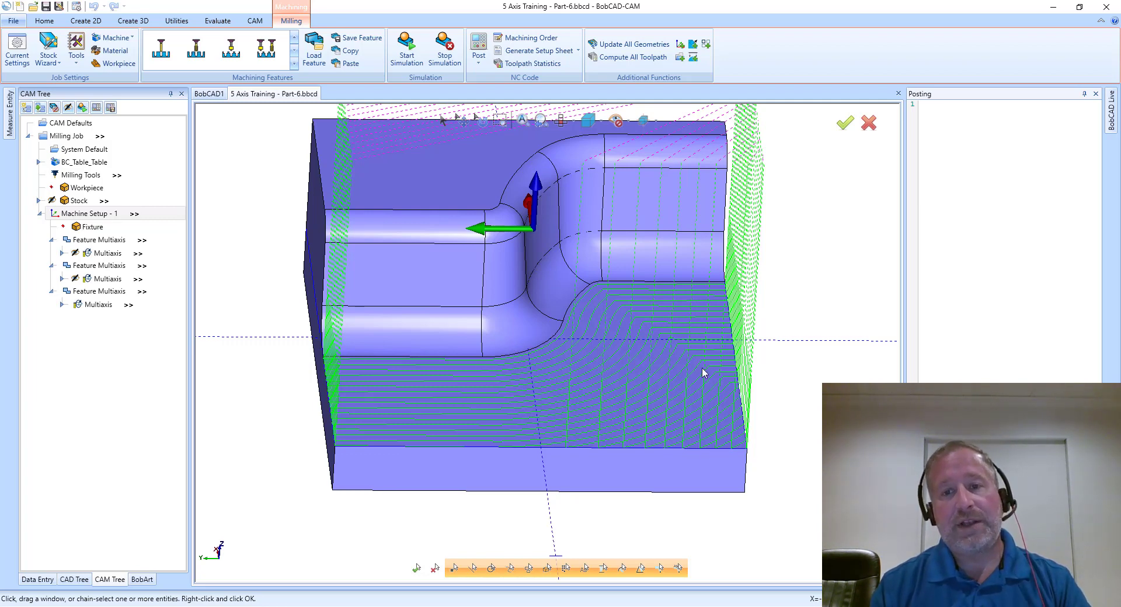
middle_drag(681, 375, 536, 394)
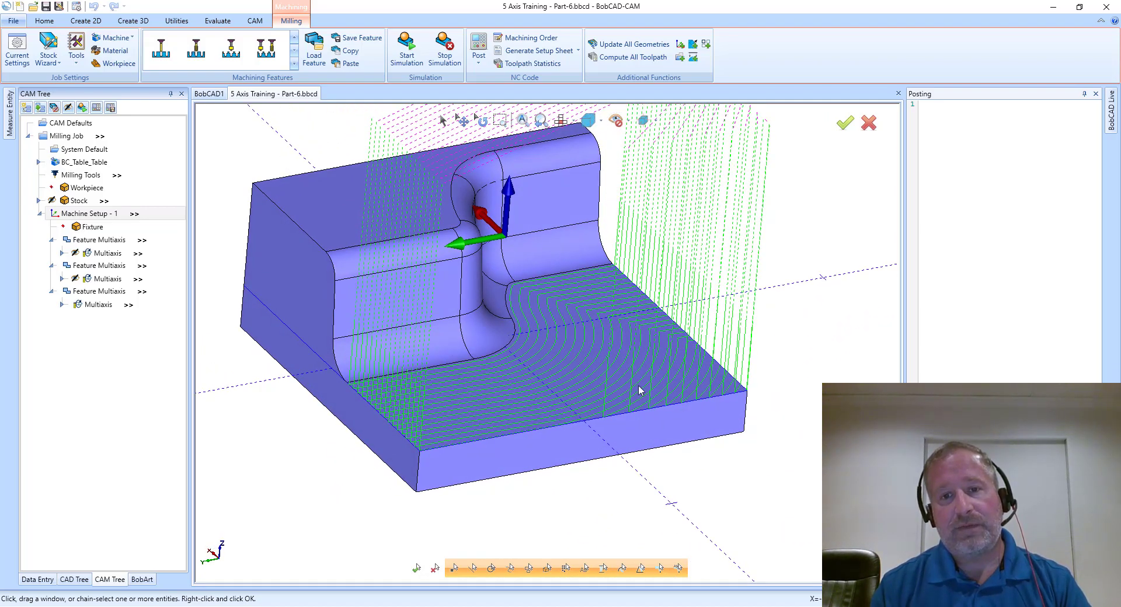
scroll(637, 315, up, 5)
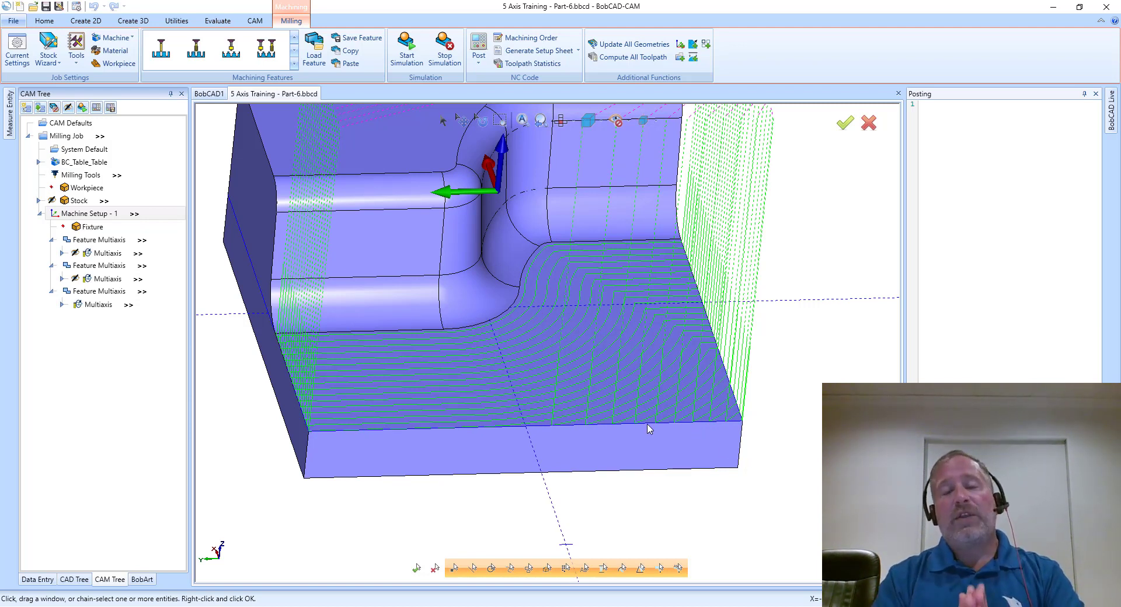
middle_drag(650, 429, 541, 320)
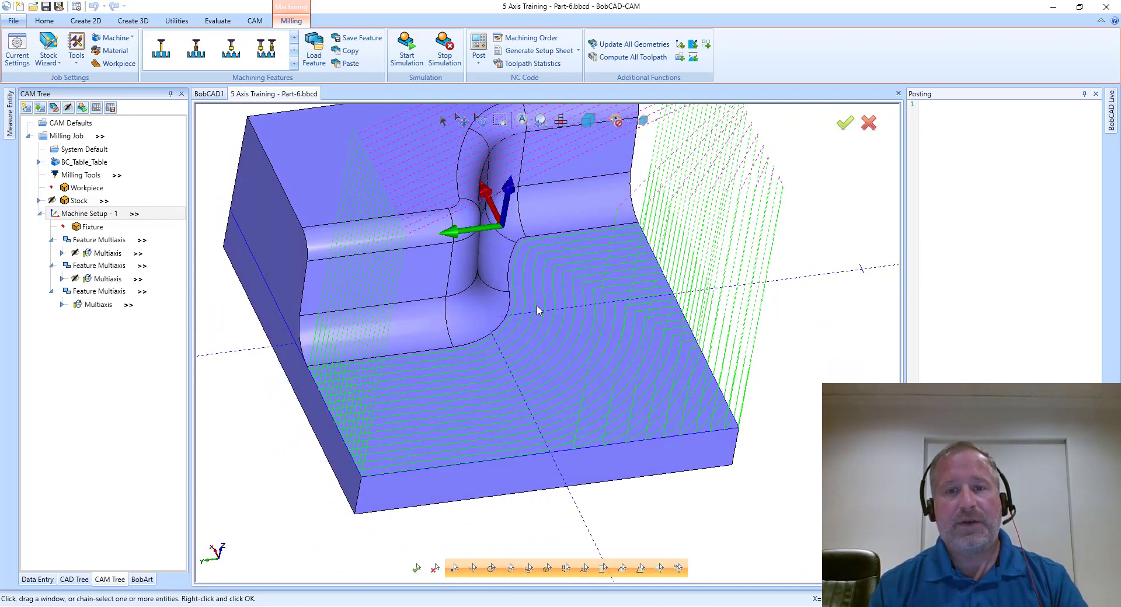